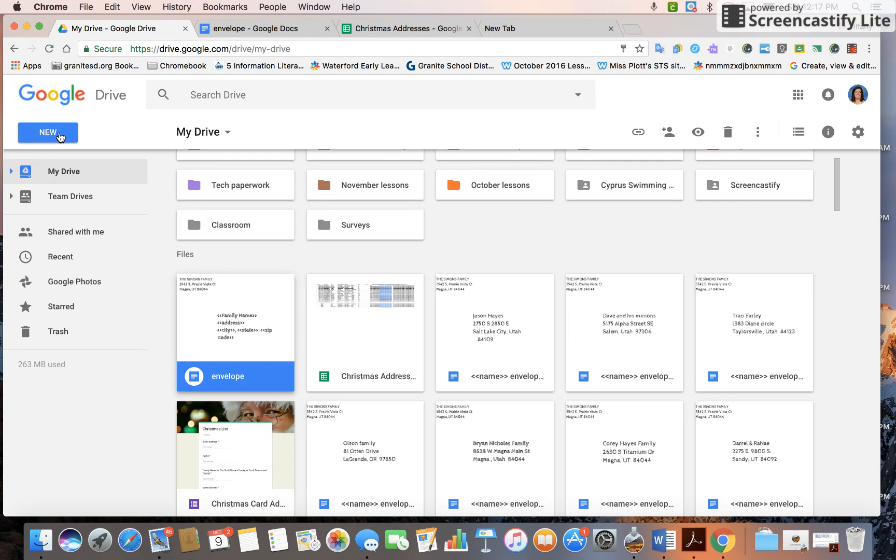
Create a blank Google Form from Drive's New > More menu.
click(60, 136)
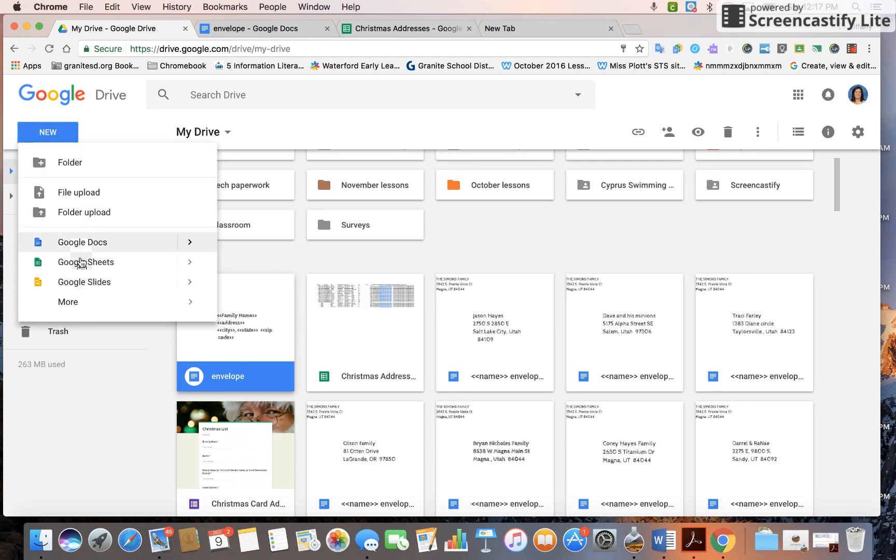
mouse_move(75, 307)
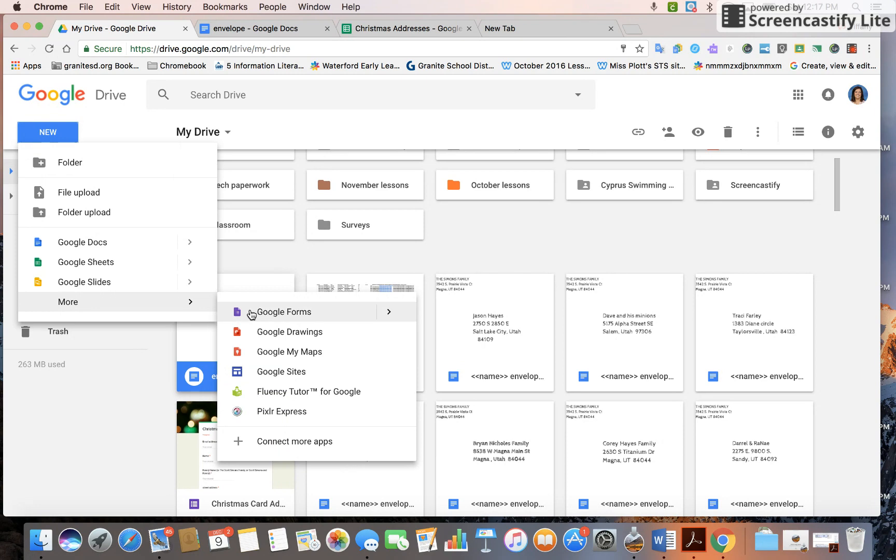
click(250, 311)
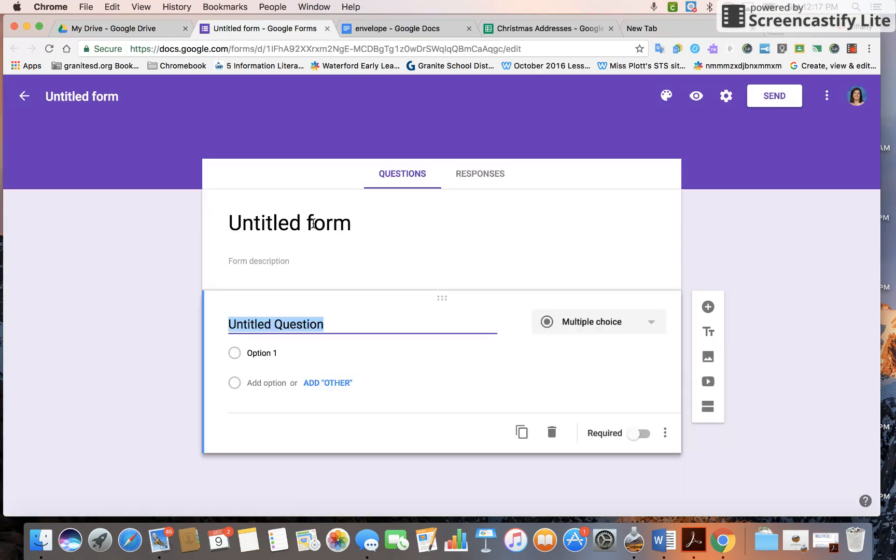
Title the form 'Christmas Mailer' and make the first question a required 'name' question.
click(313, 224)
text(Christ)
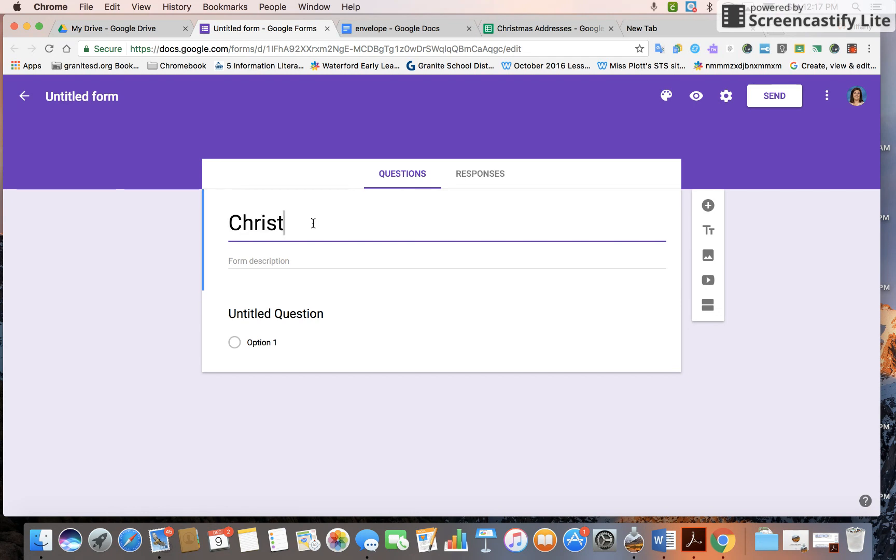
text(mas Mai)
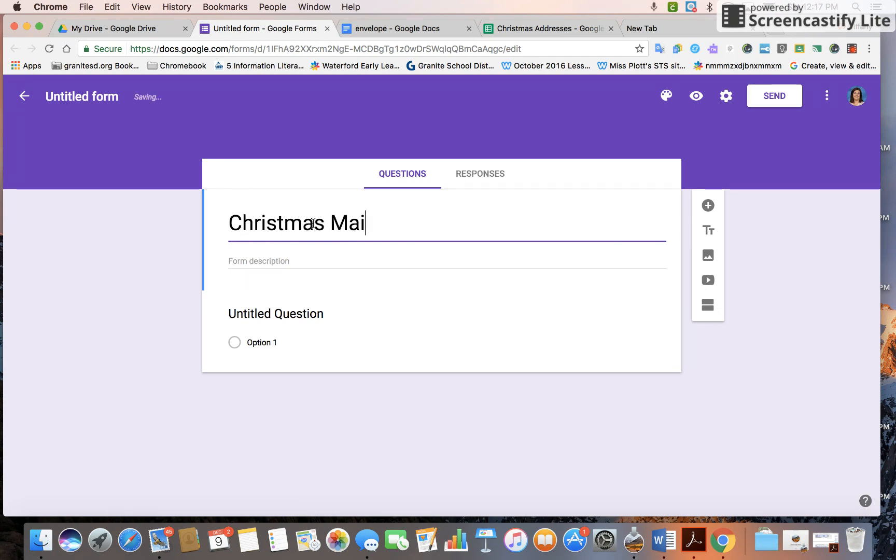
text(ler)
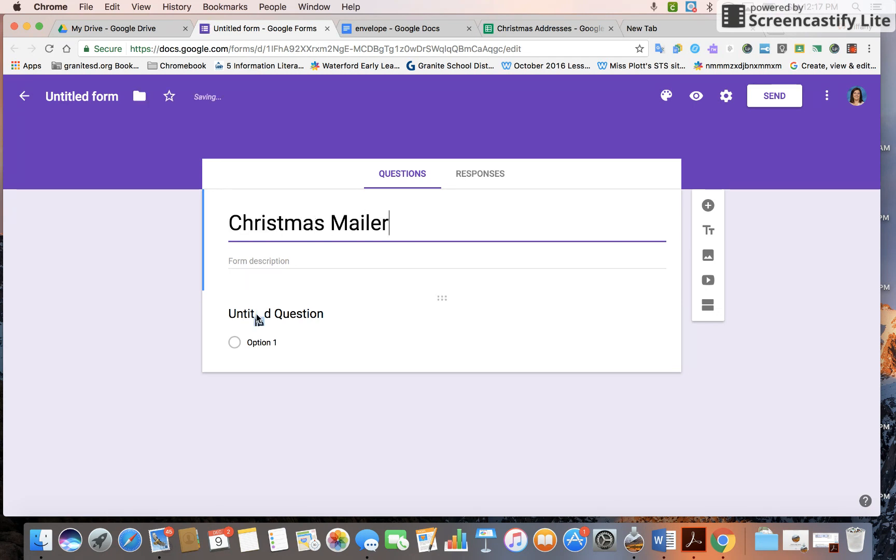
click(258, 317)
text(P)
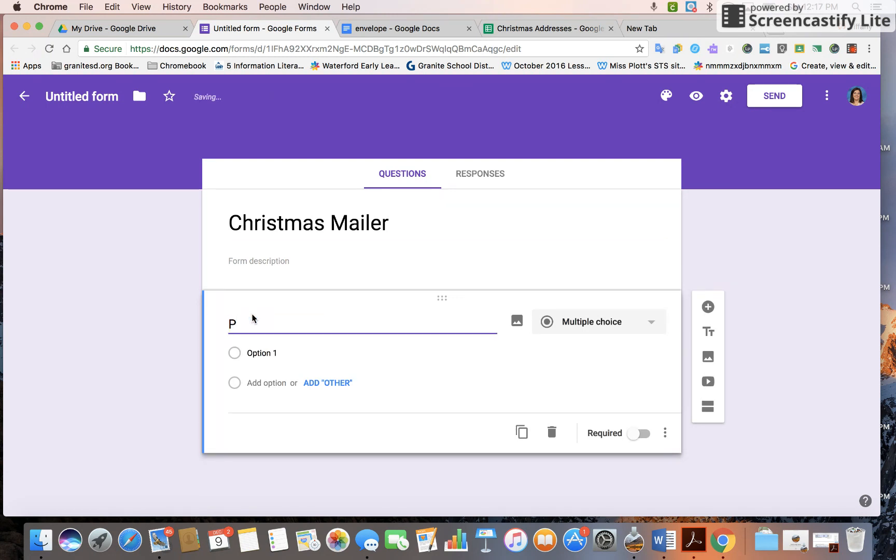
key(BackSpace)
text(name)
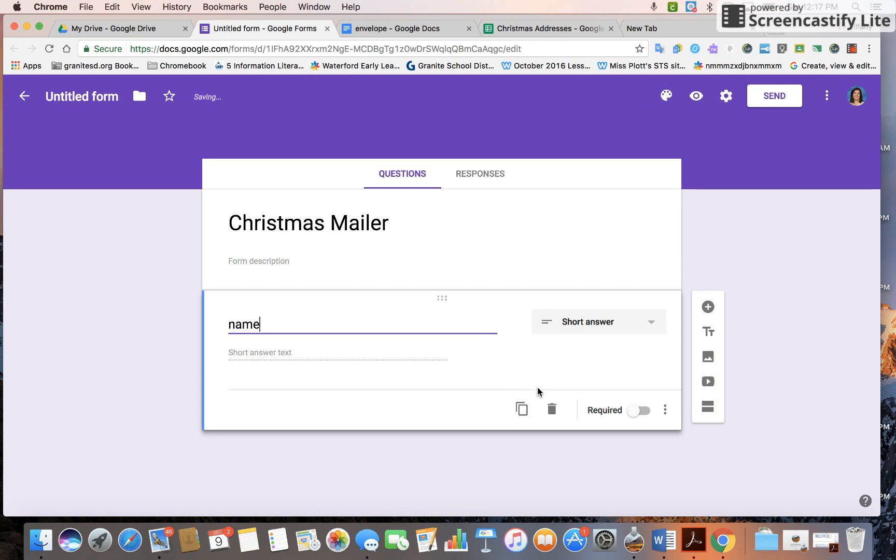
click(642, 413)
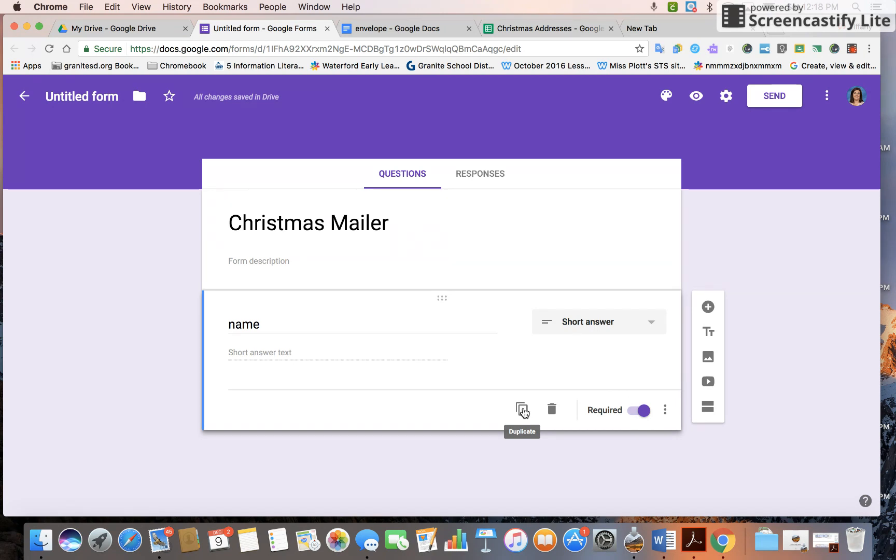
Duplicate it as a 'Family name' question with an example family in parentheses, then copy that question.
click(523, 409)
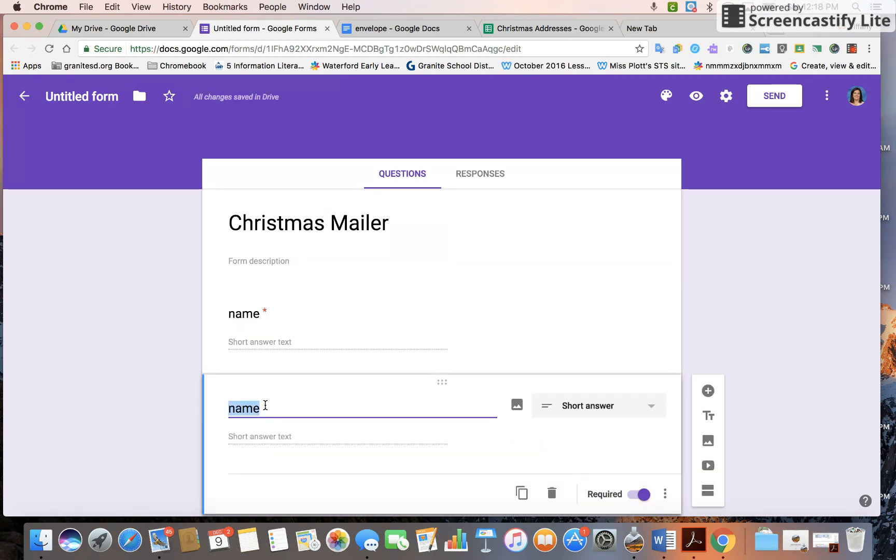
text(Family n)
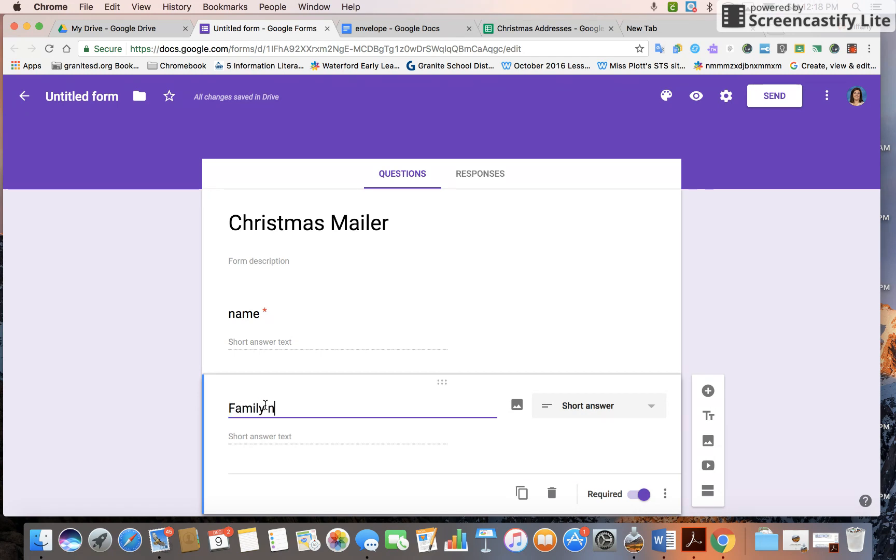
text(ame ()
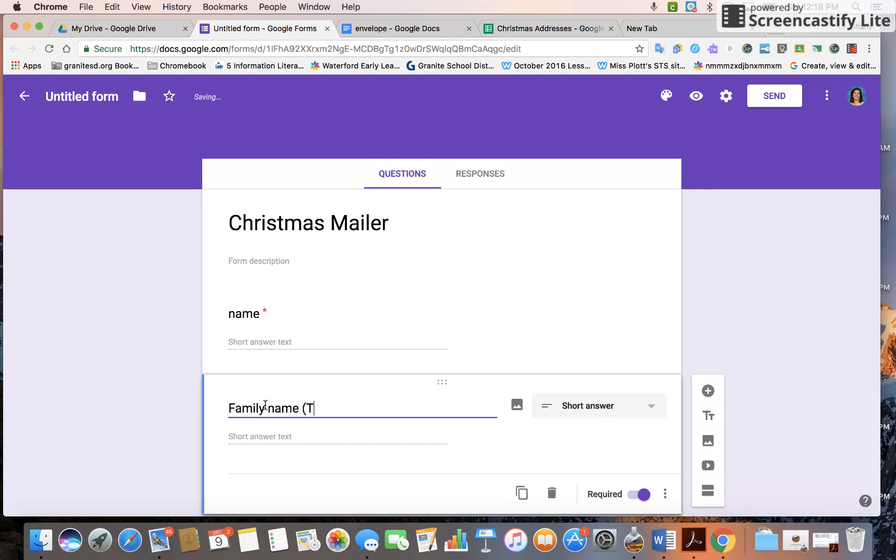
text(Thie Simons Fa)
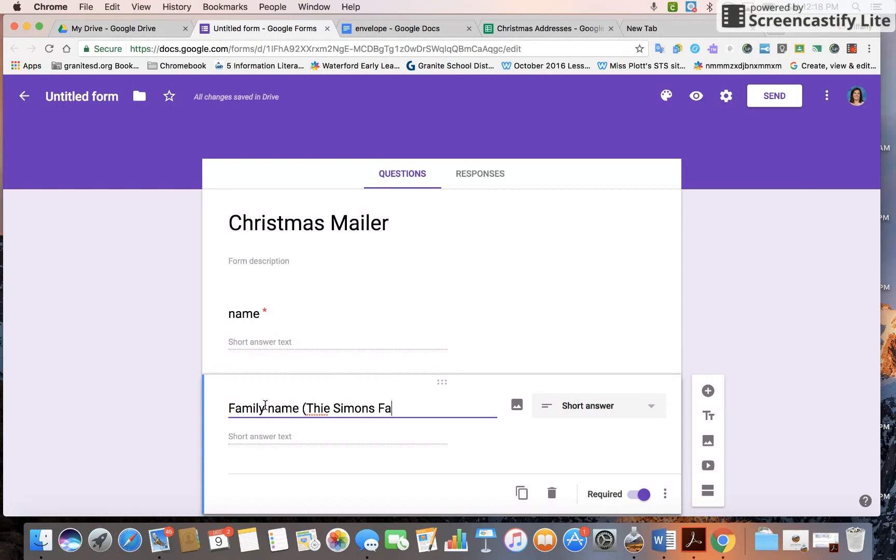
text(mily an)
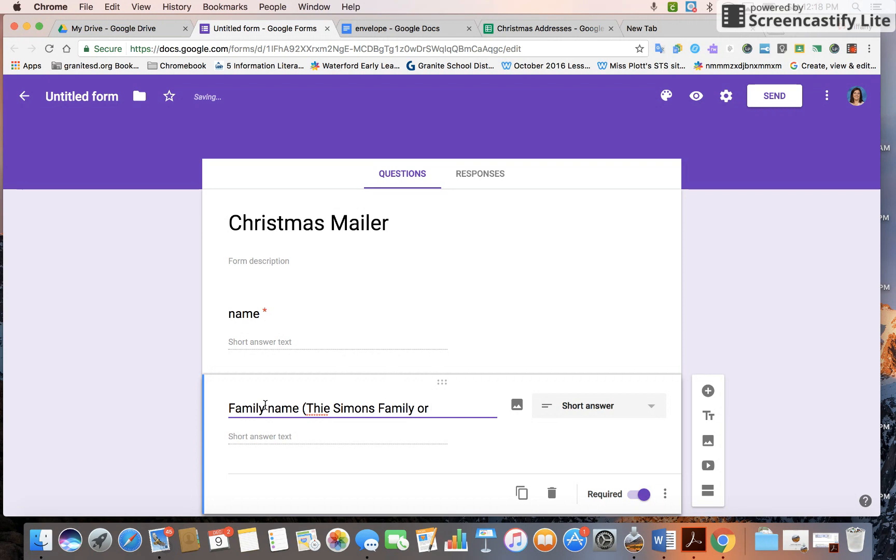
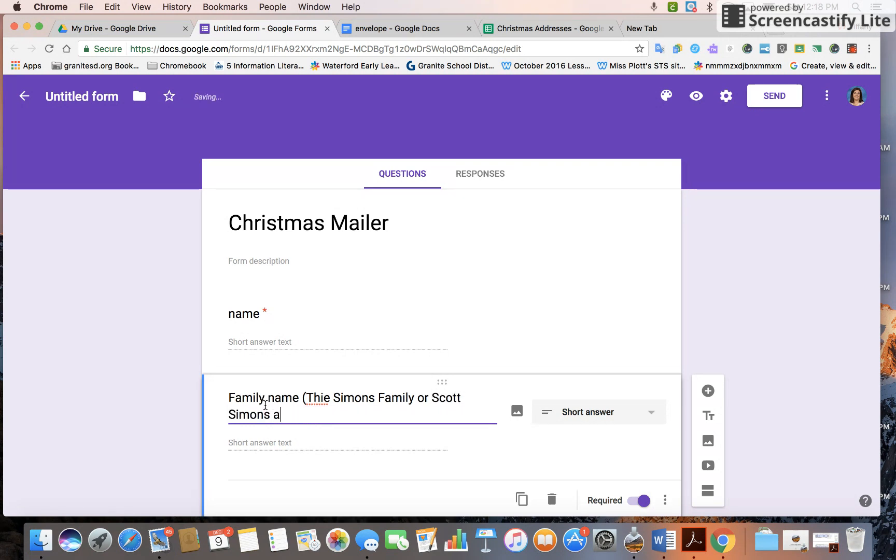
text(nd Fam)
key(BackSpace)
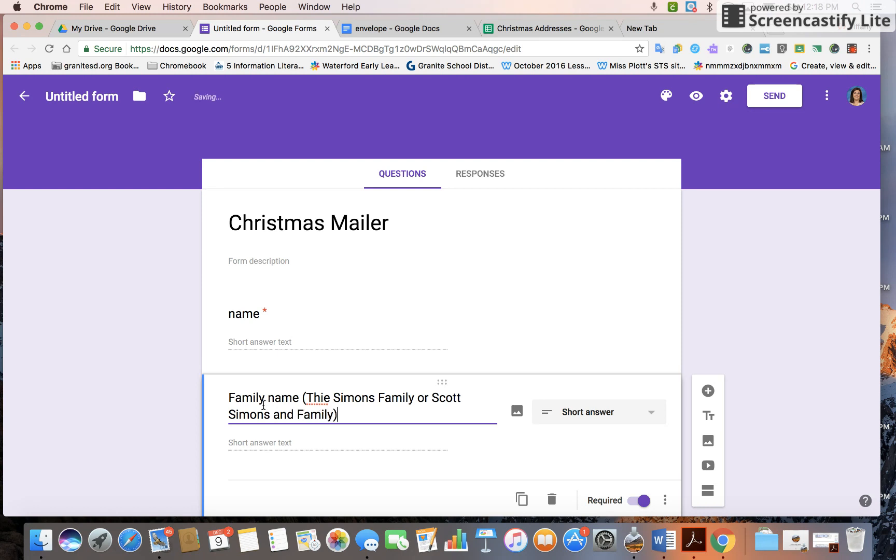
click(324, 398)
key(BackSpace)
click(342, 416)
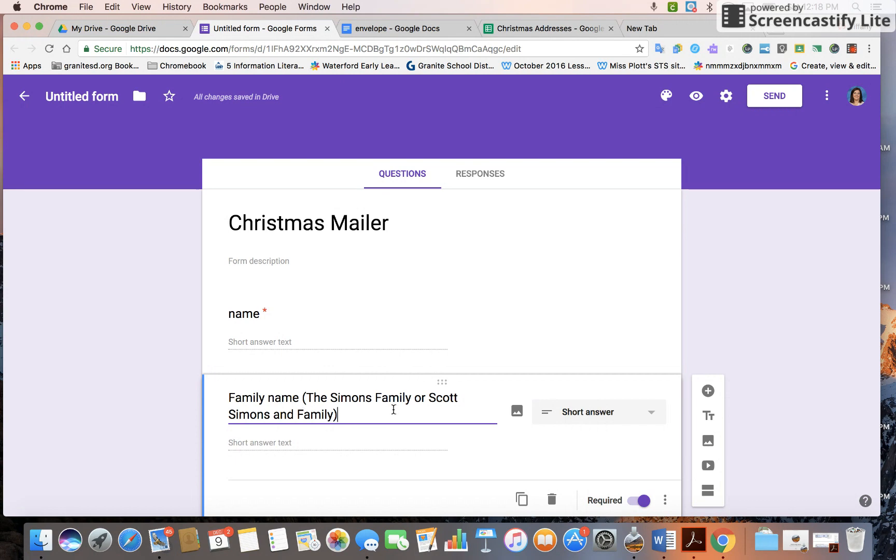
scroll(468, 422, down, 2)
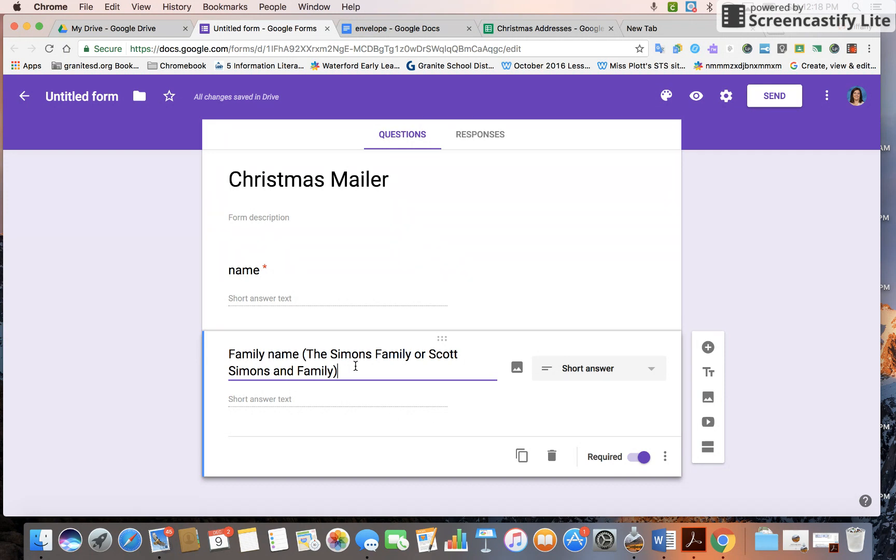
click(522, 456)
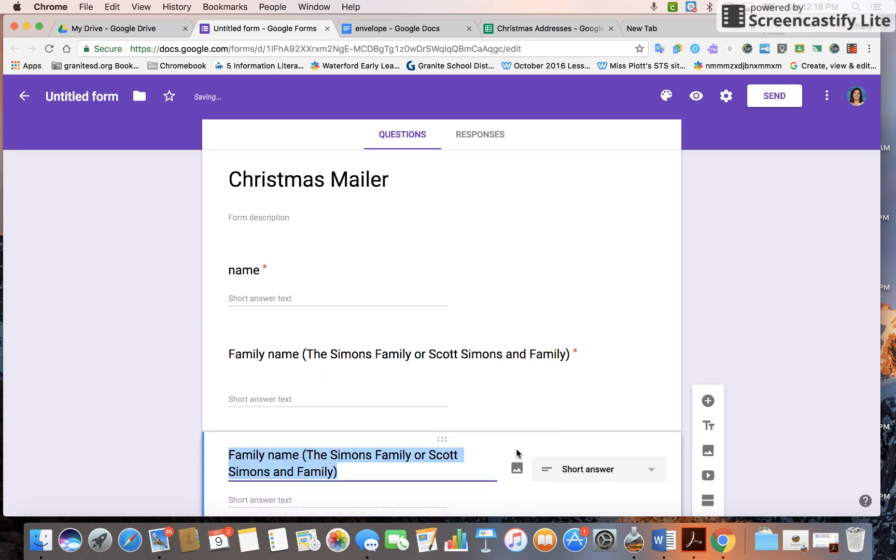
Retitle successive duplicated questions 'street address', 'city', 'state' and 'zip code'.
text(street)
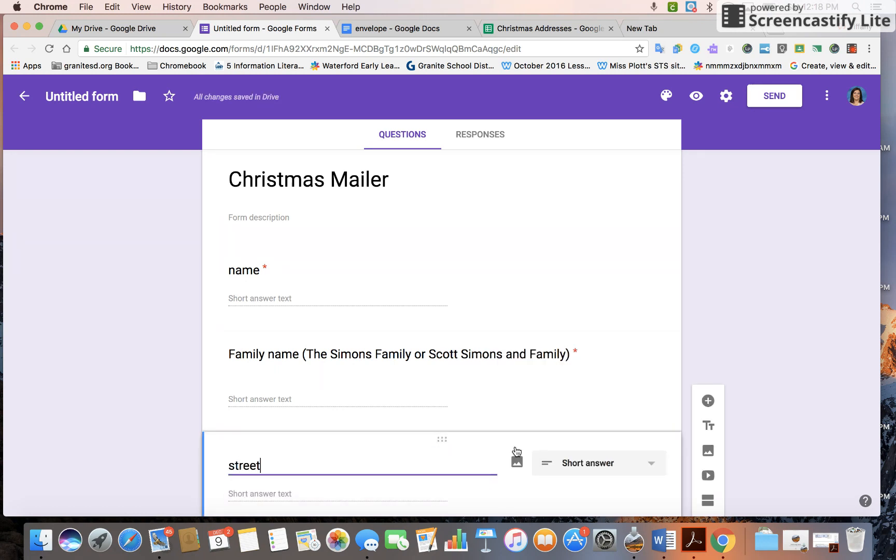
text( address)
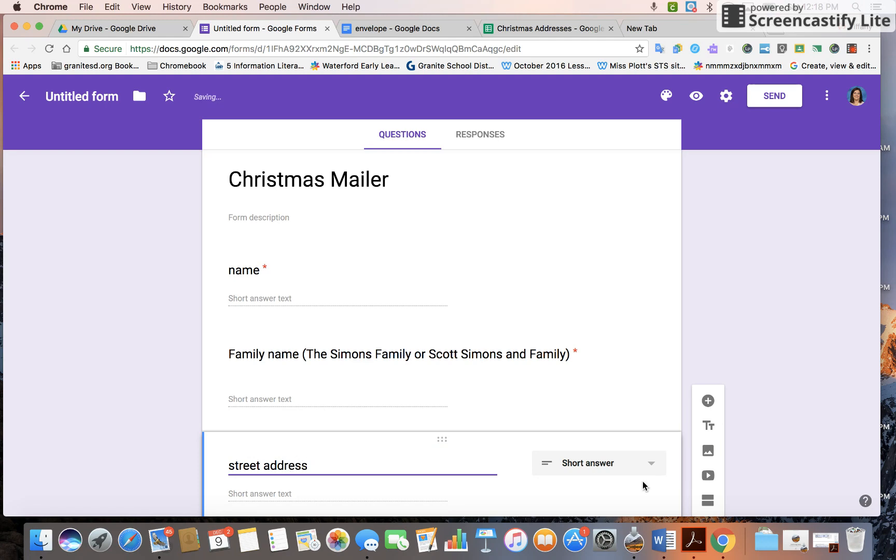
scroll(640, 478, down, 3)
click(521, 456)
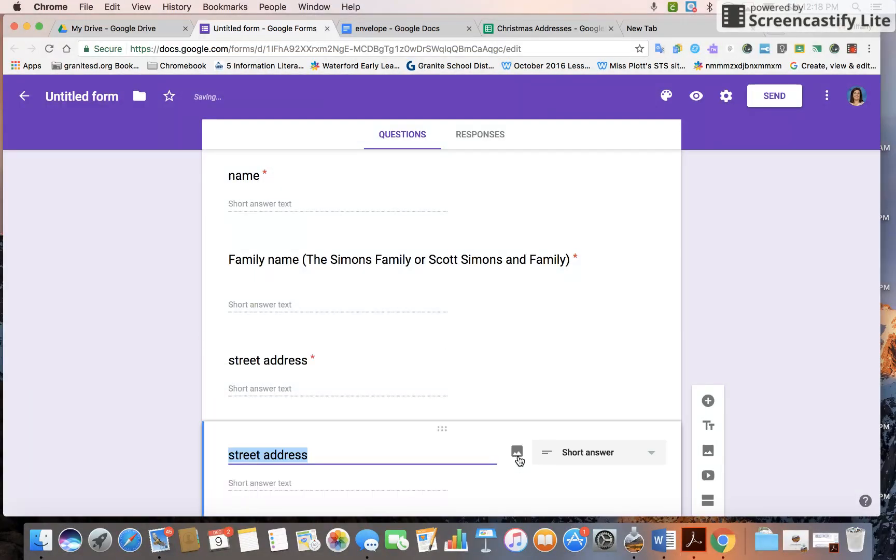
text(city)
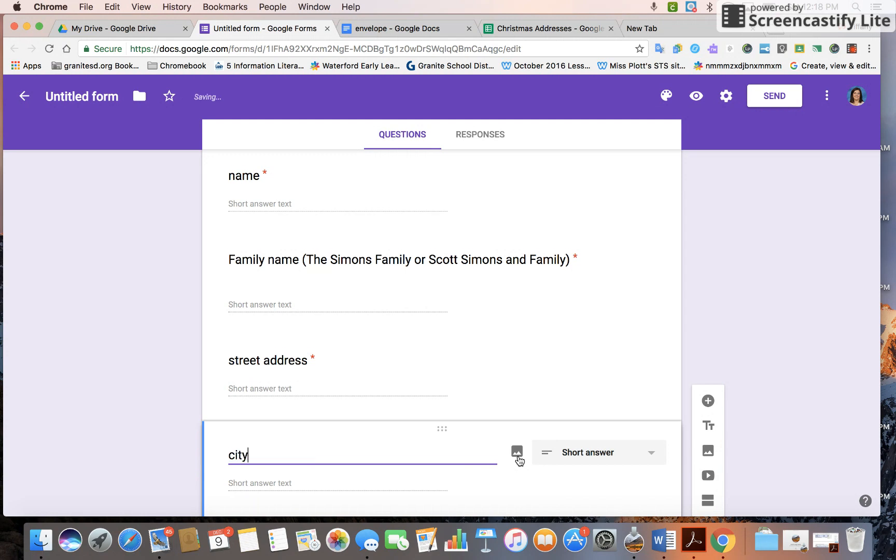
click(523, 456)
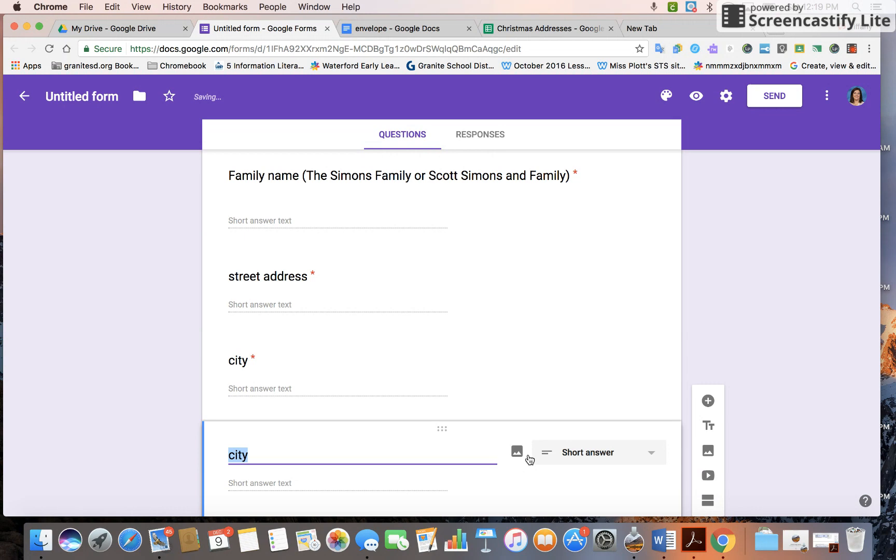
text(state)
scroll(529, 448, up, 2)
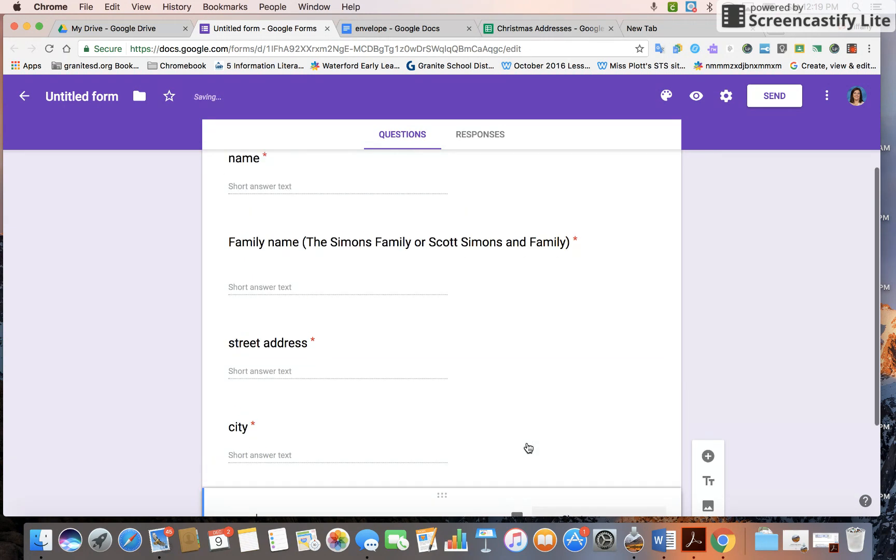
scroll(529, 448, down, 4)
click(520, 460)
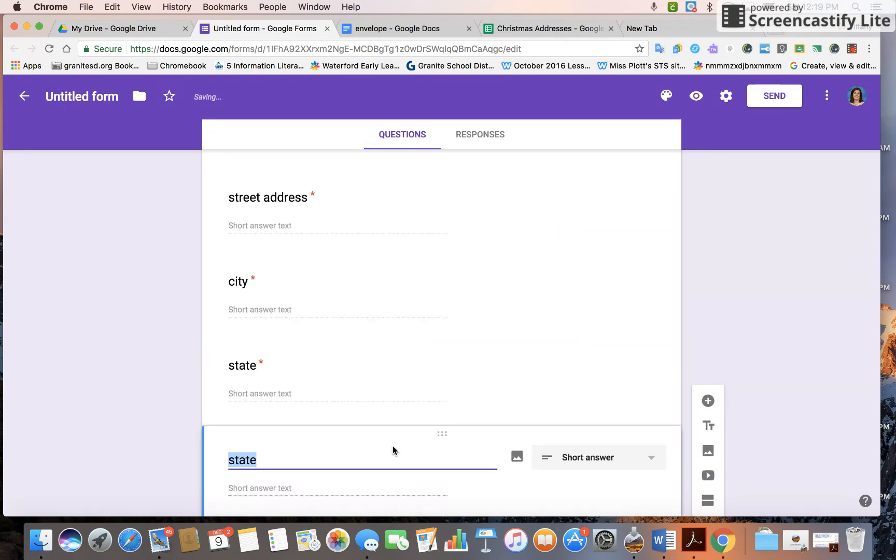
text(zip code)
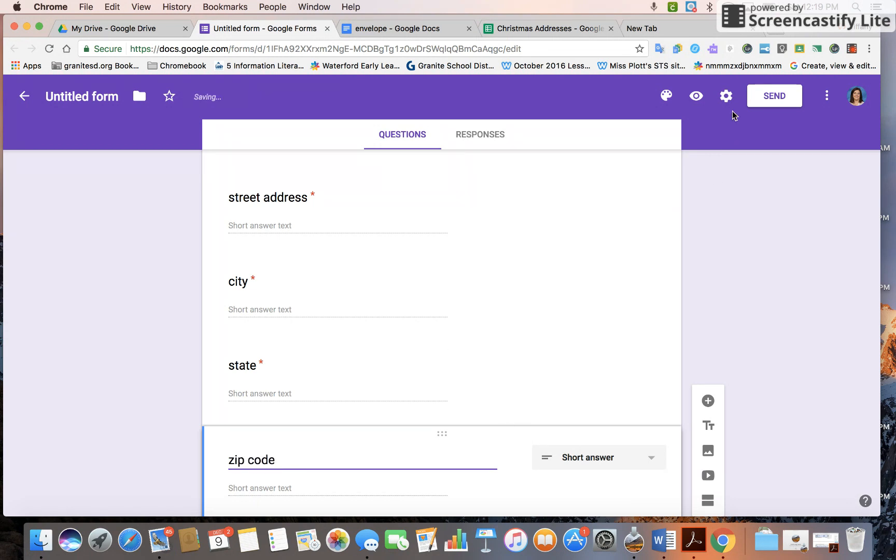
click(666, 95)
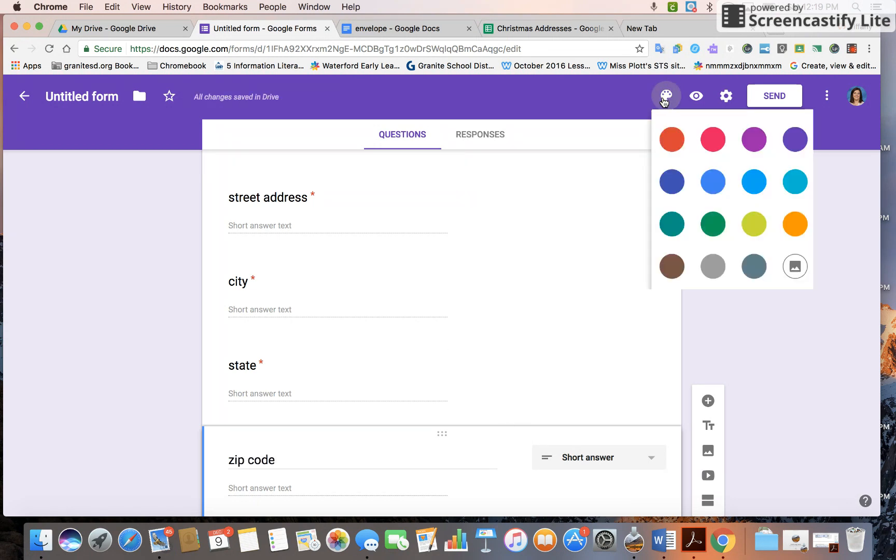
In form settings, turn off the district-user restriction and turn on email address collection.
click(586, 103)
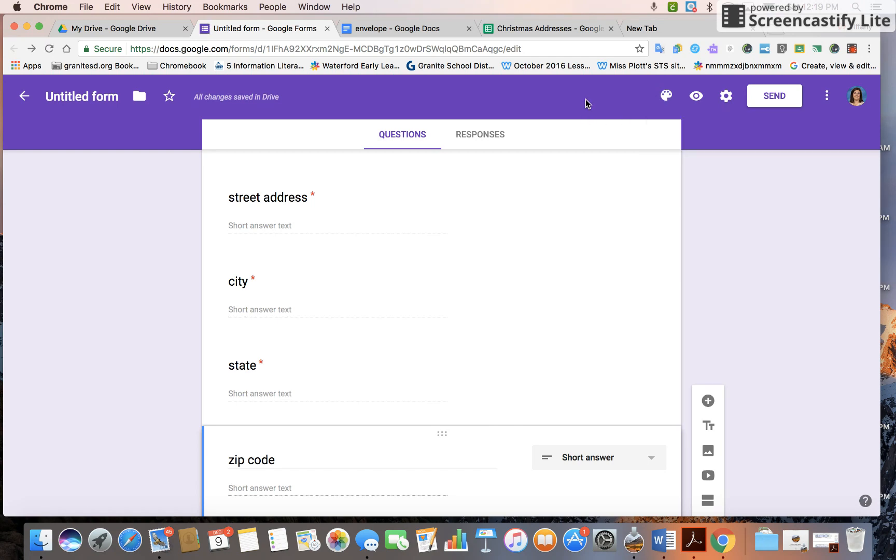
click(726, 97)
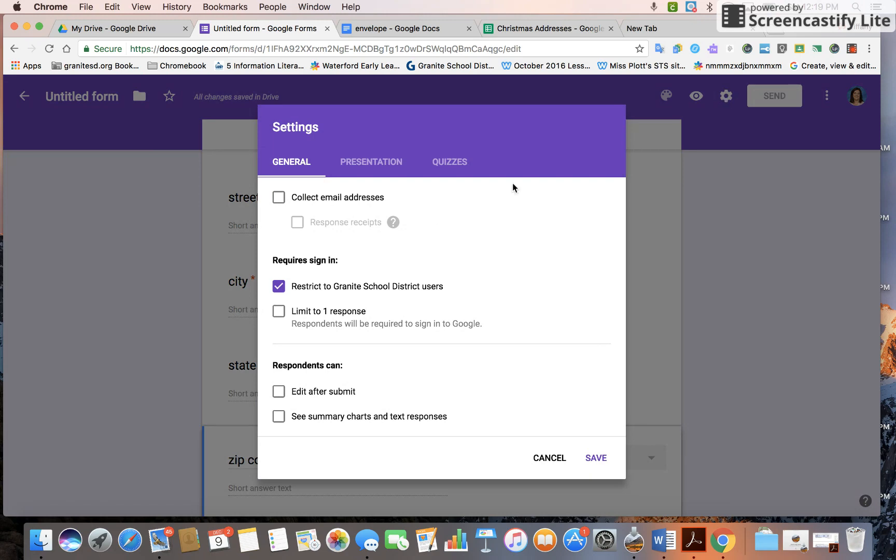
click(279, 287)
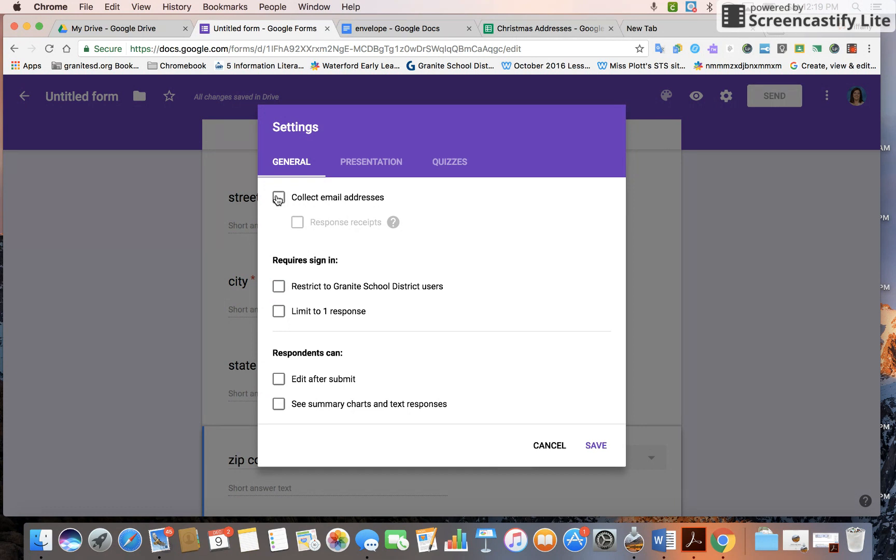
click(278, 198)
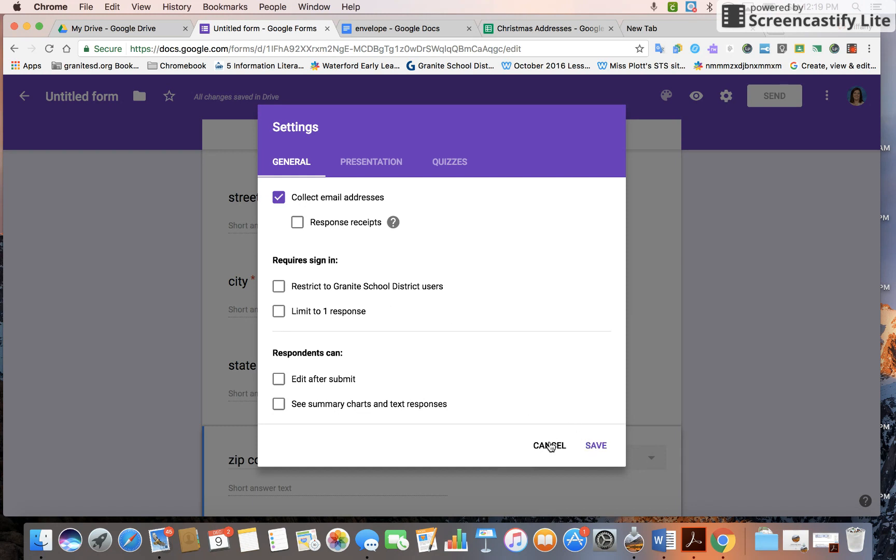
click(594, 446)
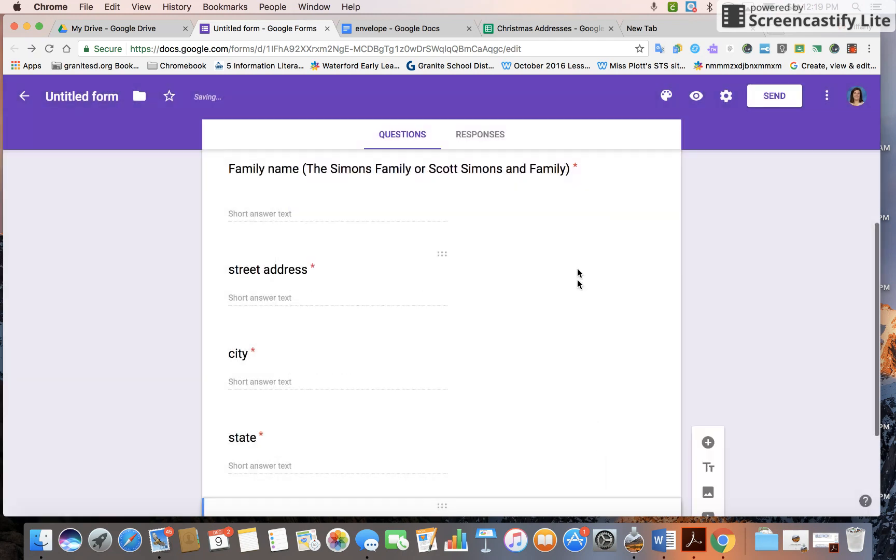
Dismiss the Send dialog unsent and preview the Christmas Mailer form in a new tab.
click(770, 98)
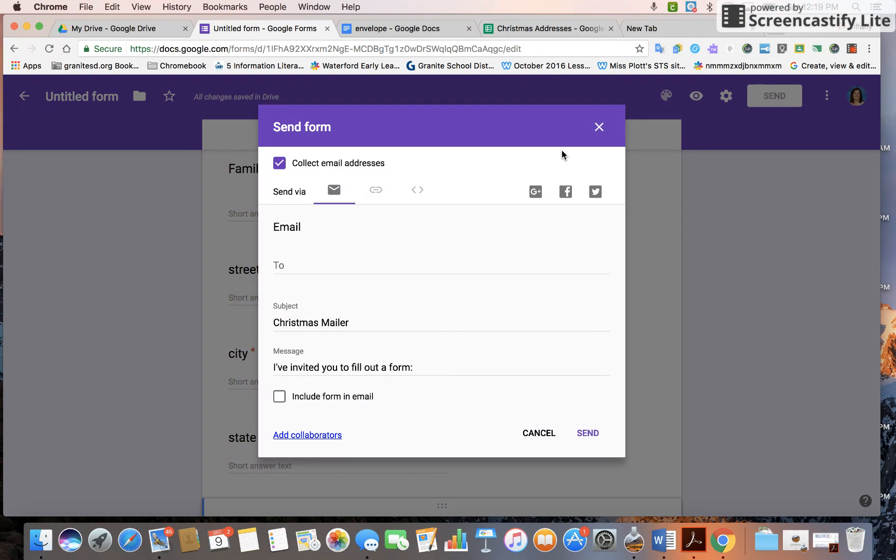
click(597, 127)
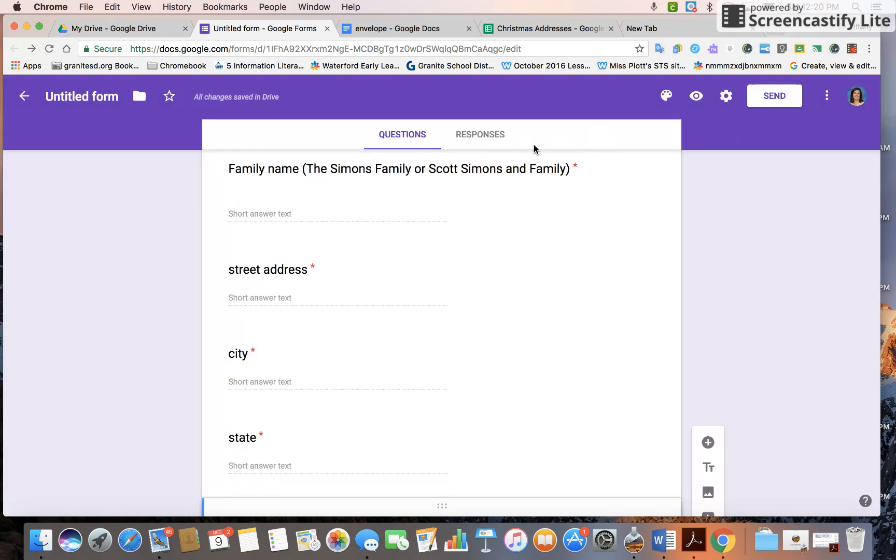
click(697, 96)
Look over the preview, then view the editor's Responses tab showing zero responses.
scroll(594, 278, down, 10)
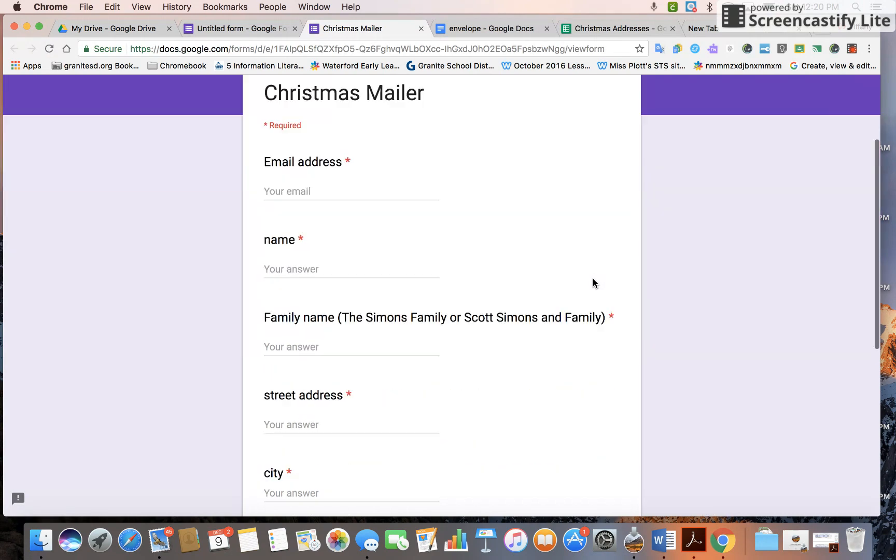
scroll(593, 283, up, 10)
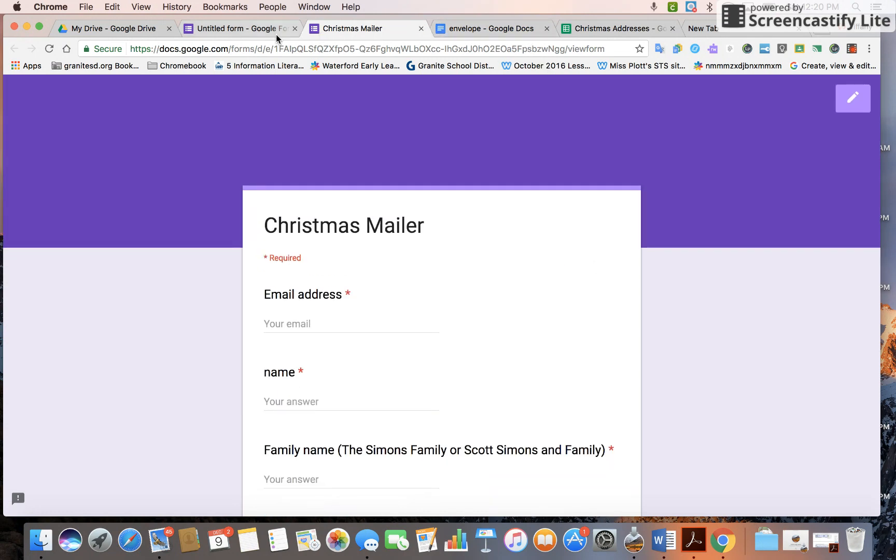
click(260, 28)
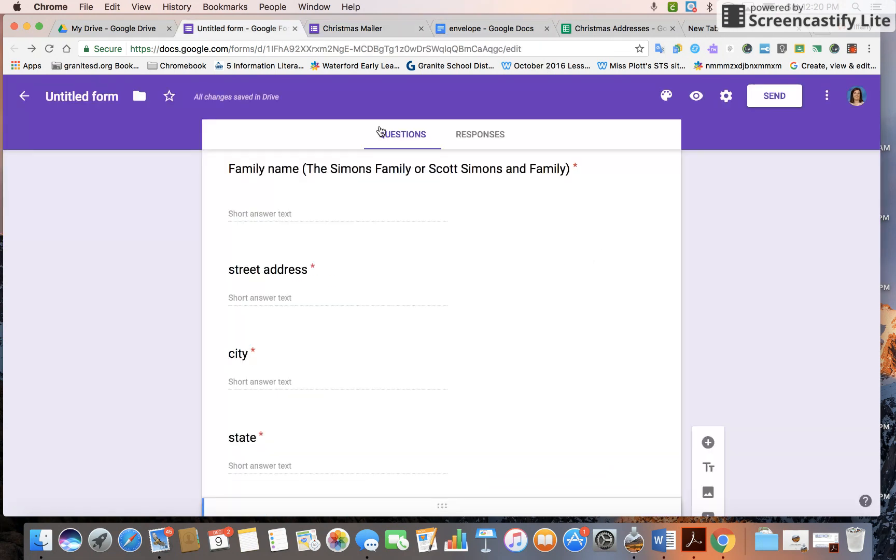
click(476, 138)
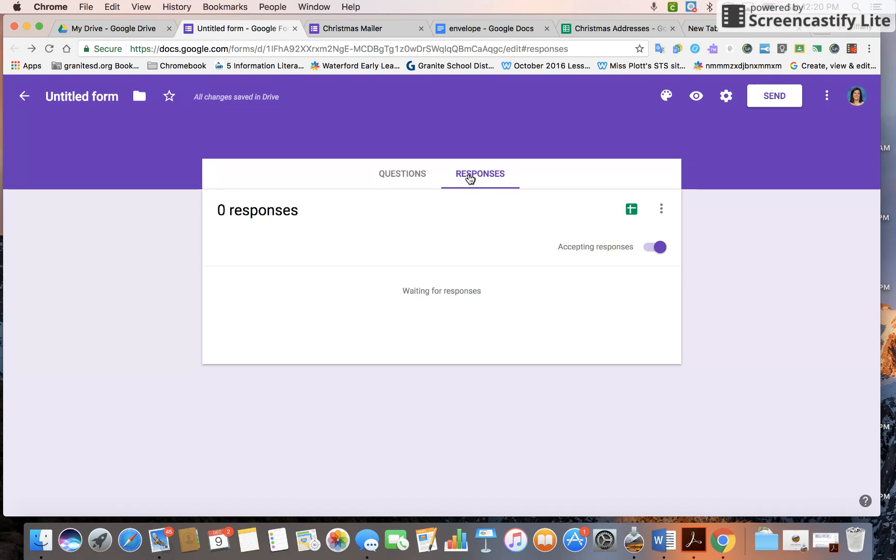
Link the form to a new spreadsheet named 'Untitled form (Responses)'.
click(398, 173)
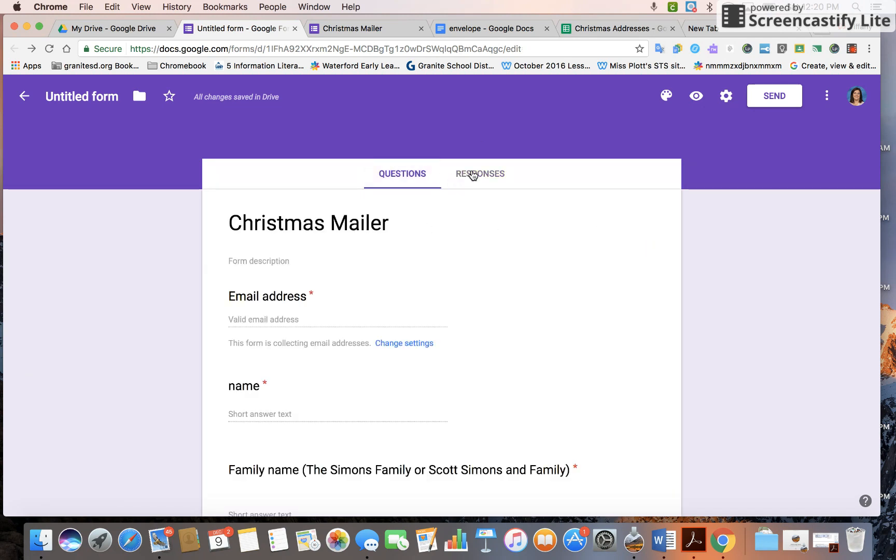
click(475, 175)
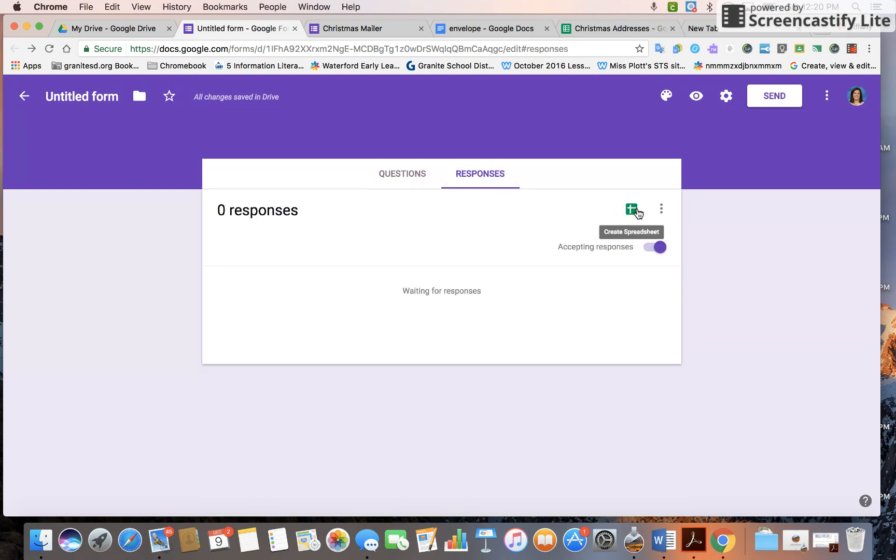
click(631, 209)
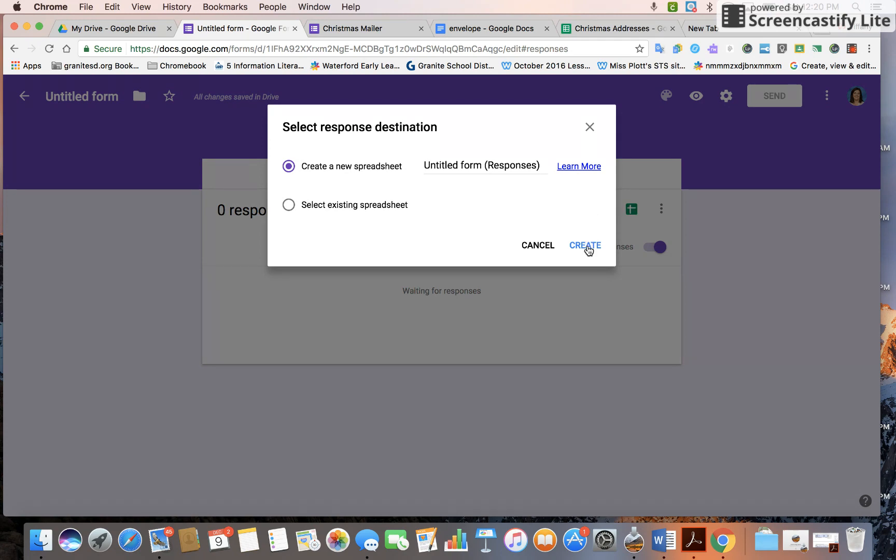
click(586, 246)
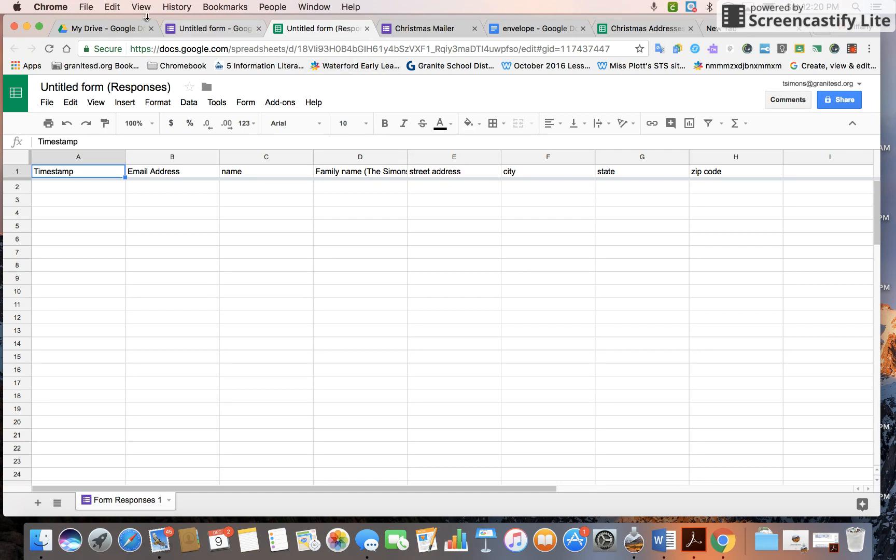
From My Drive, create a new blank Google Docs document.
click(113, 29)
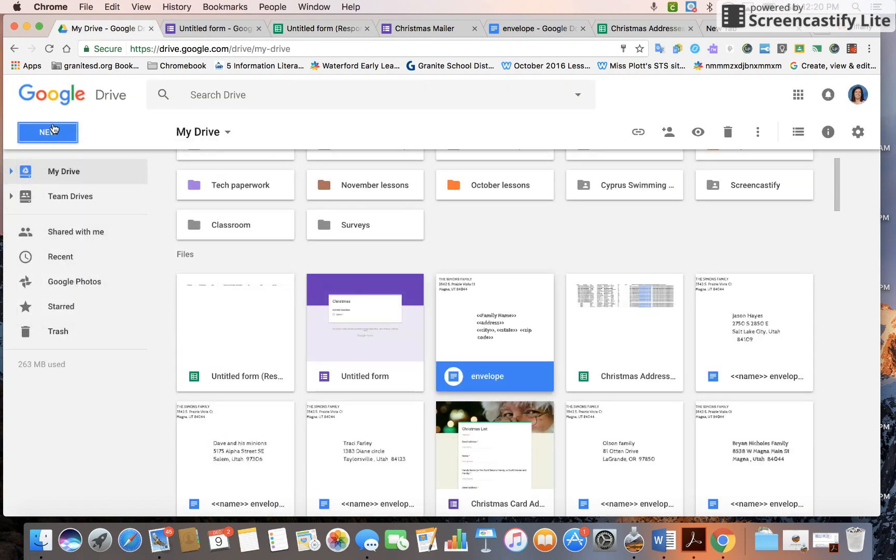
click(52, 130)
click(68, 244)
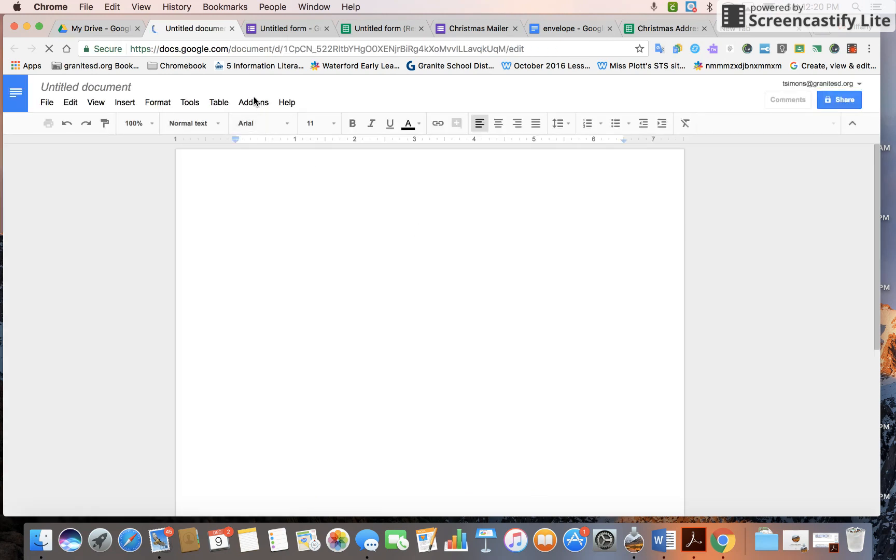
Set the page to #10 envelope size using the Envelopes add-on.
click(254, 102)
mouse_move(262, 151)
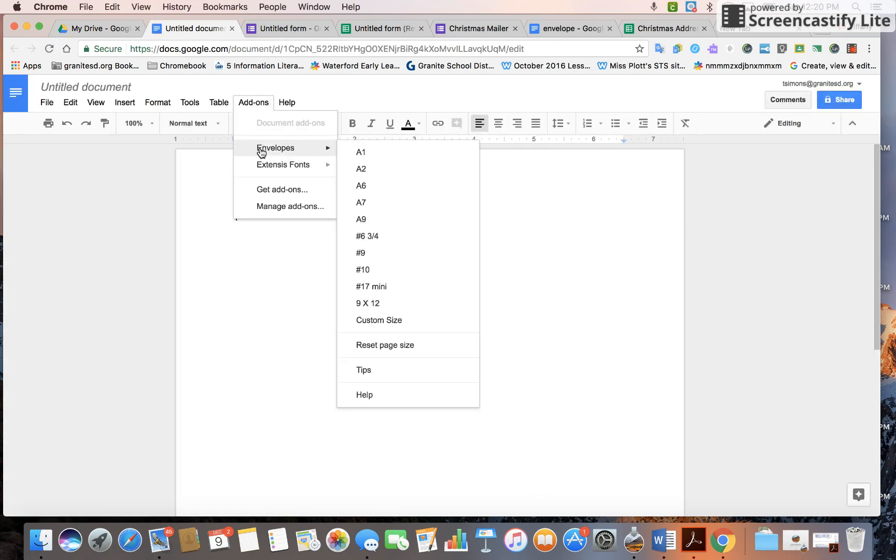
click(379, 274)
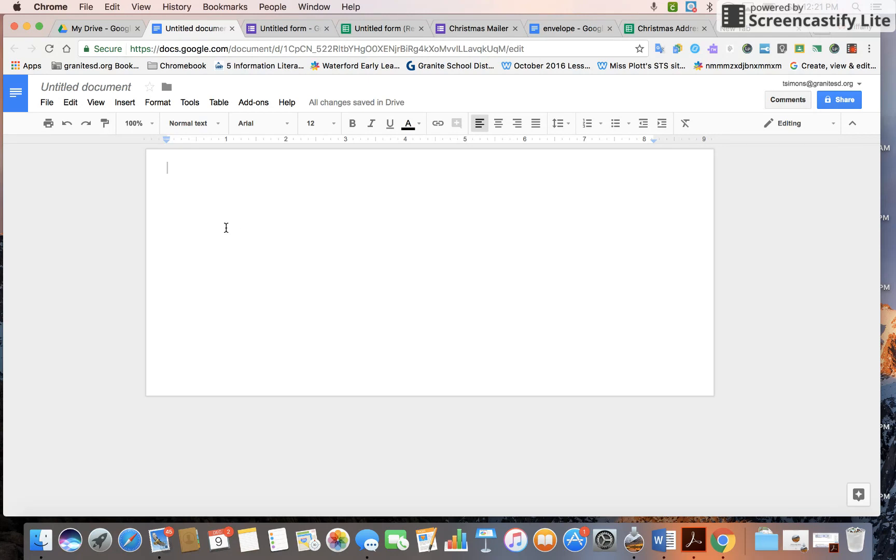
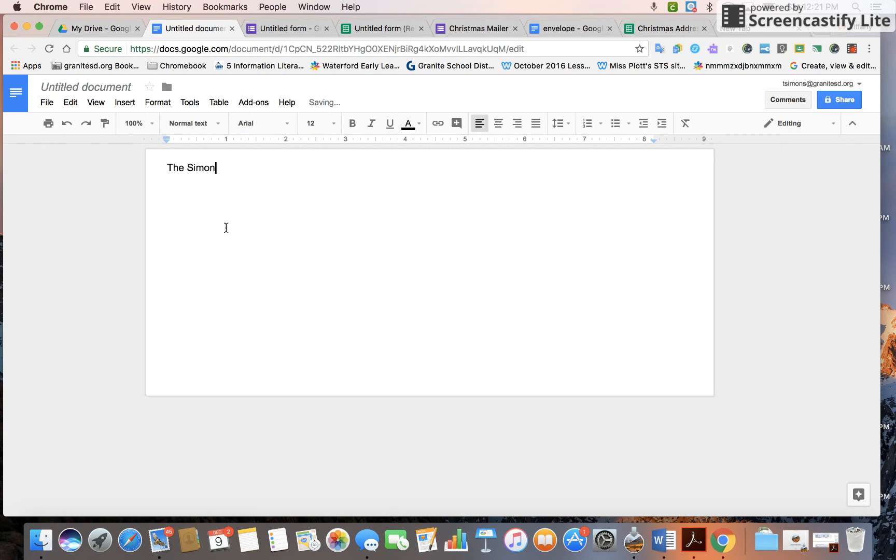
Type the return address on three lines: family name, street, then city, state and ZIP.
key(Return)
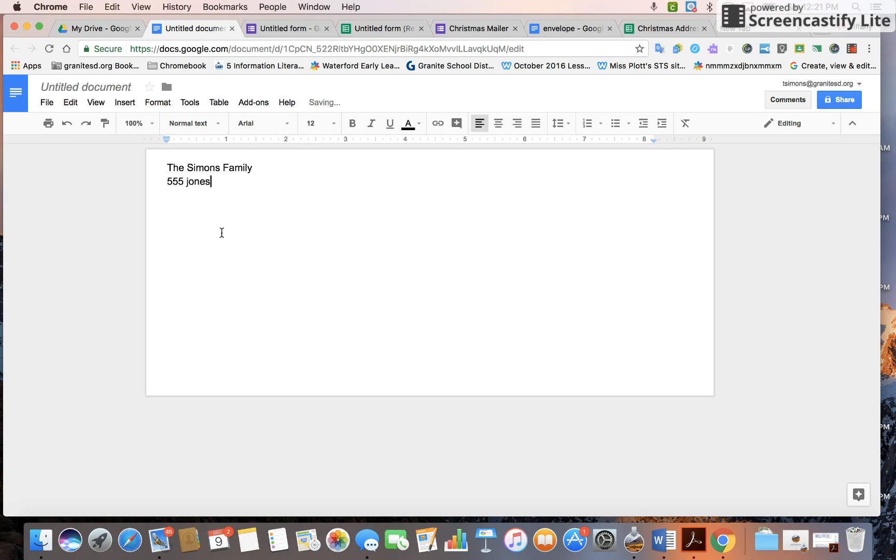
key(Return)
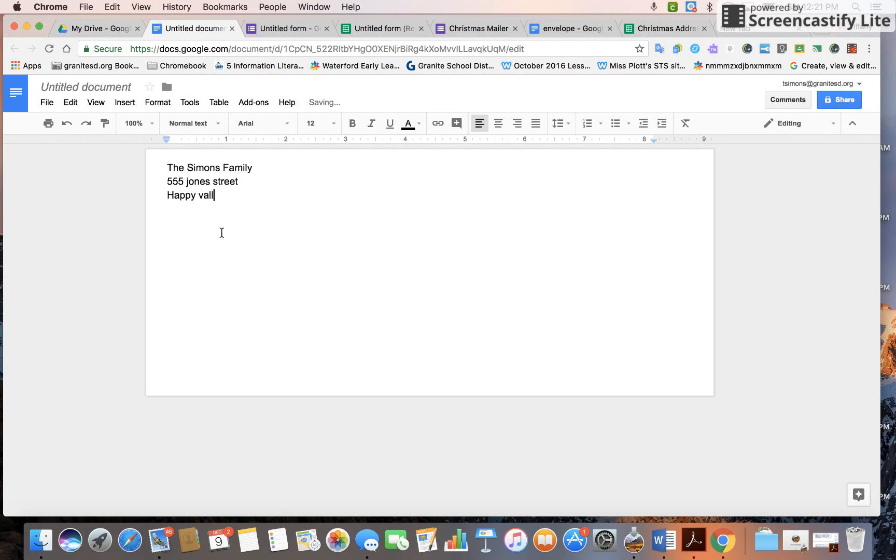
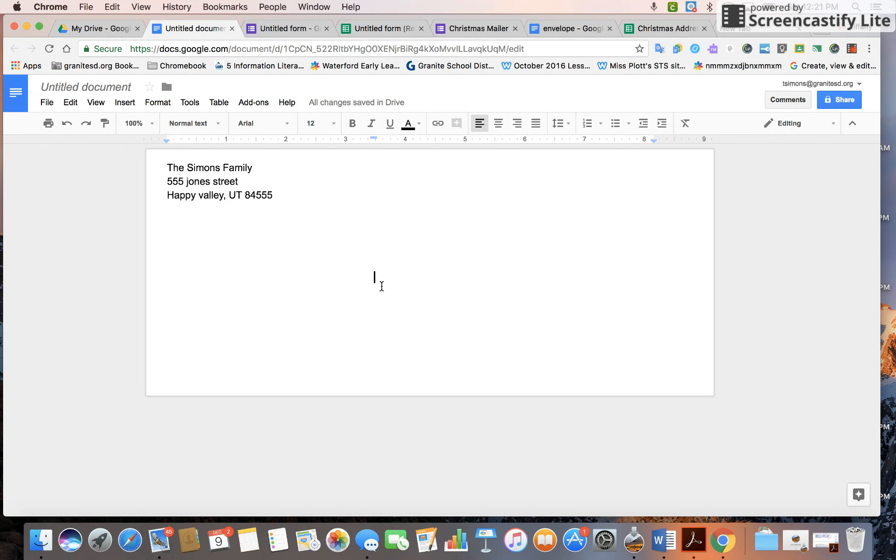
Type the <<family name>> placeholder near the envelope's centre.
text(<<)
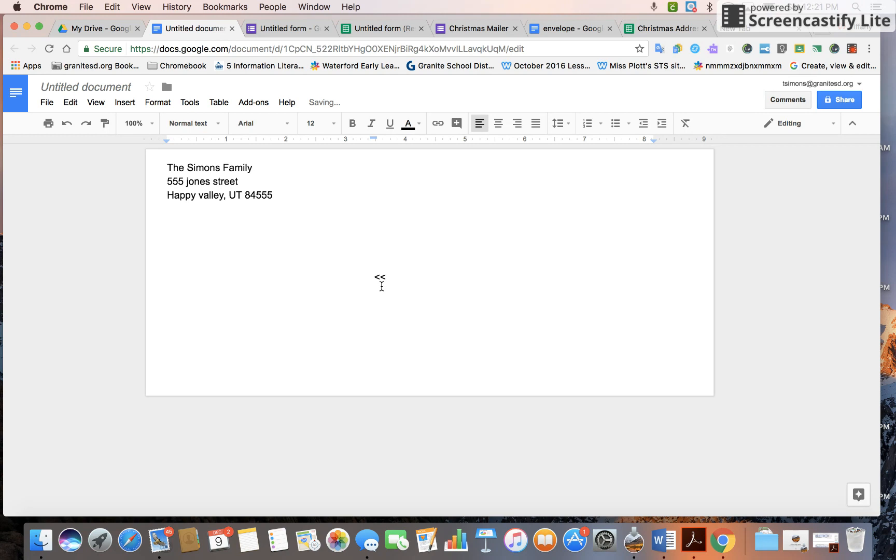
text(fail)
key(BackSpace)
key(BackSpace)
text(mily)
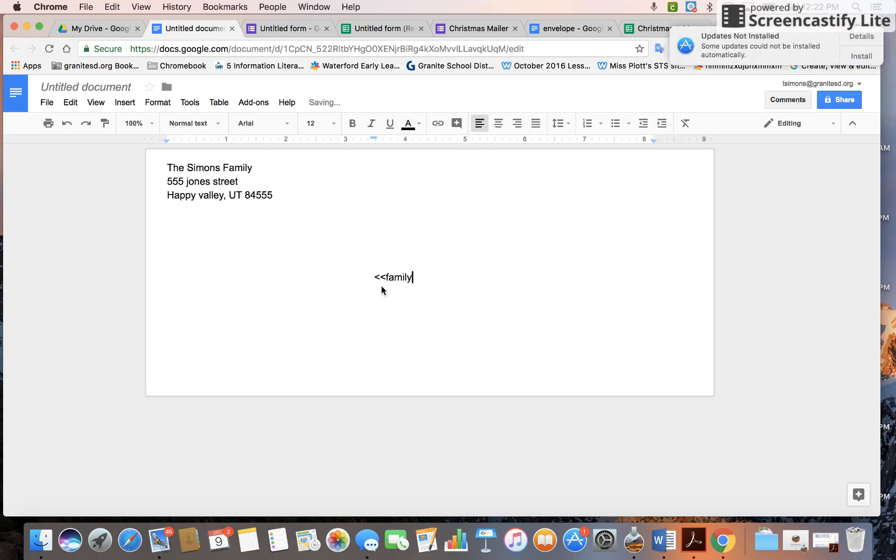
text( name)
key(BackSpace)
key(BackSpace)
key(BackSpace)
key(BackSpace)
key(BackSpace)
key(BackSpace)
key(BackSpace)
key(BackSpace)
key(BackSpace)
text(FAMILY)
key(BackSpace)
key(BackSpace)
key(BackSpace)
key(BackSpace)
key(BackSpace)
key(BackSpace)
text(family name>>)
Add the <<street address>> and <<city>>, <<state>> <<zip code>> placeholder lines below it.
key(Return)
text(<<street address)
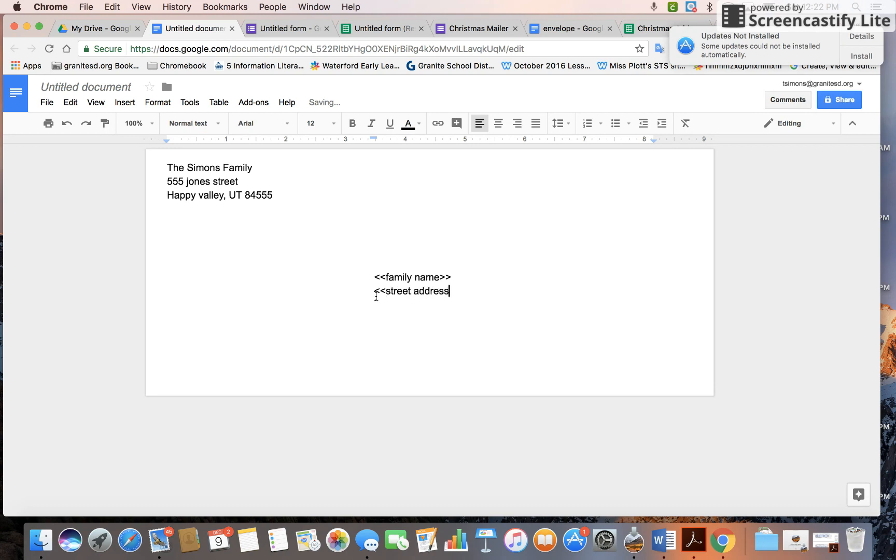
text(>>)
key(Return)
text(<<city>>, <<state>>  <)
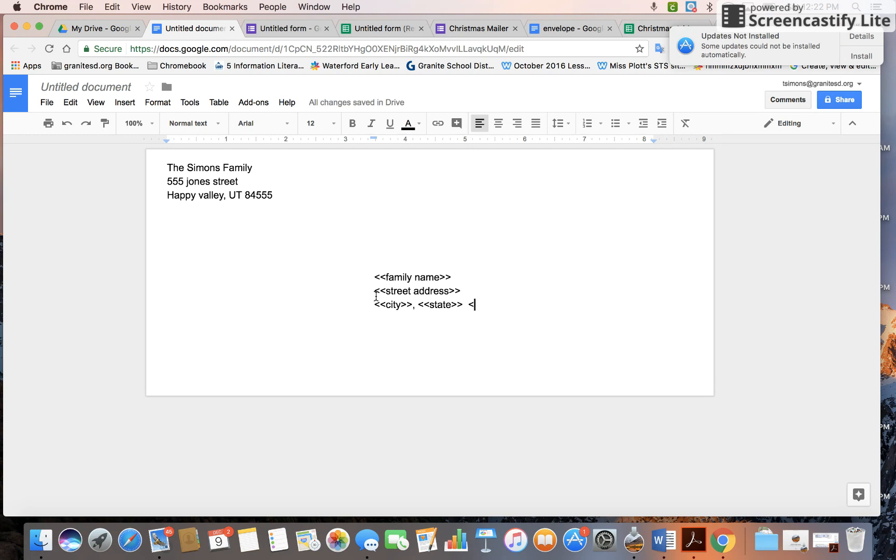
text(zipcode)
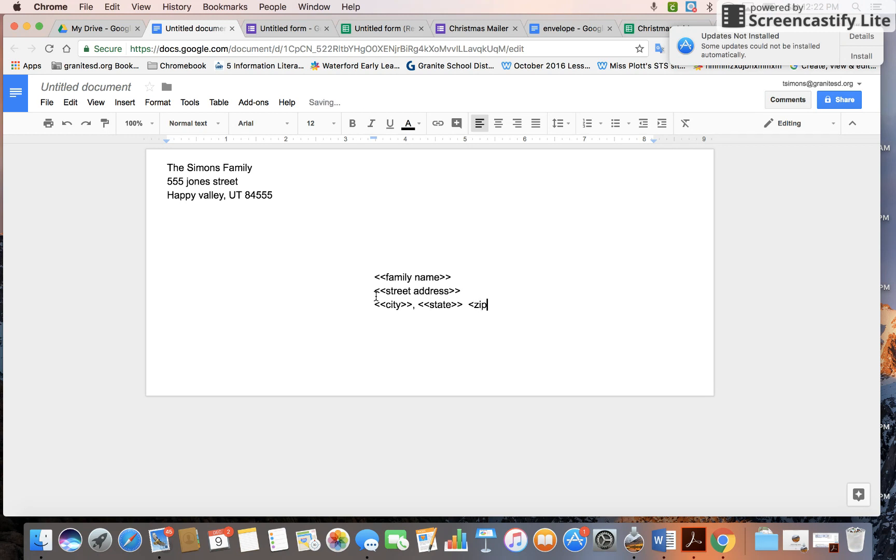
key(BackSpace)
key(BackSpace)
key(BackSpace)
key(BackSpace)
text(code>>)
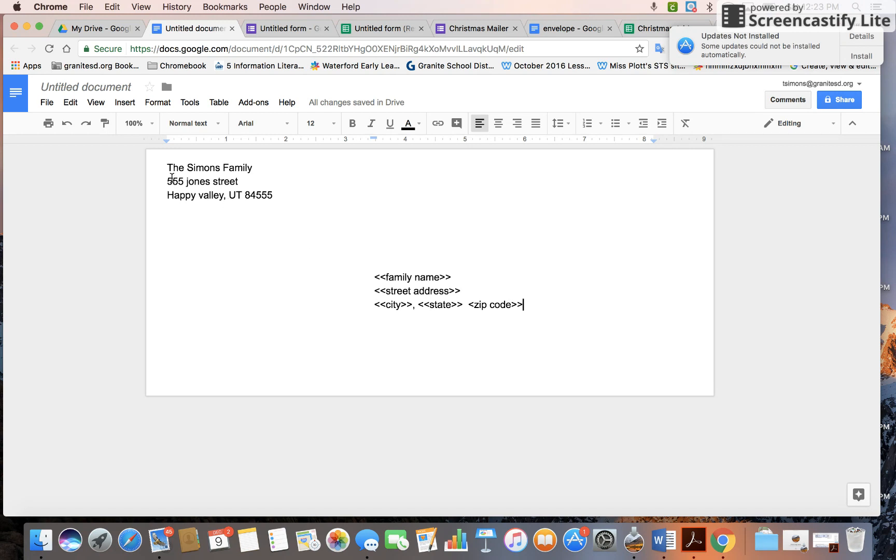
Change all the envelope text to the Roboto font.
drag(164, 168, 500, 318)
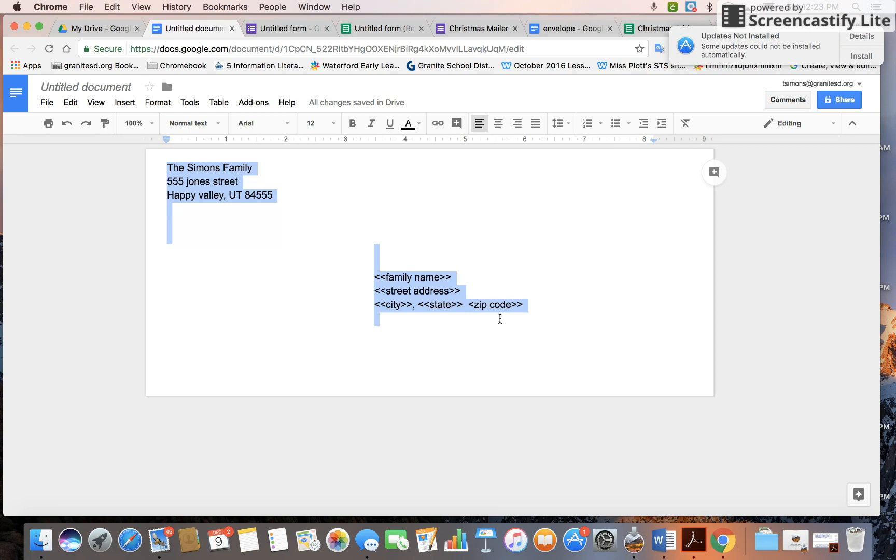
click(288, 126)
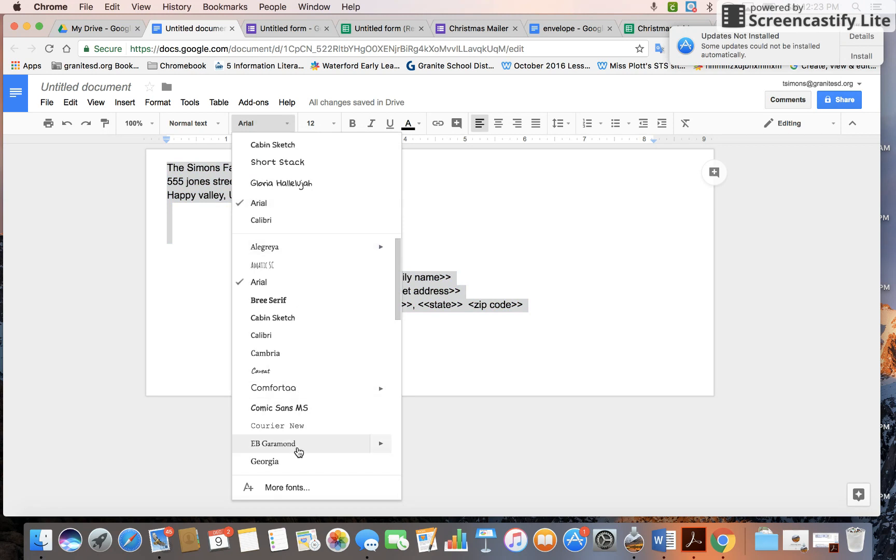
scroll(298, 451, down, 10)
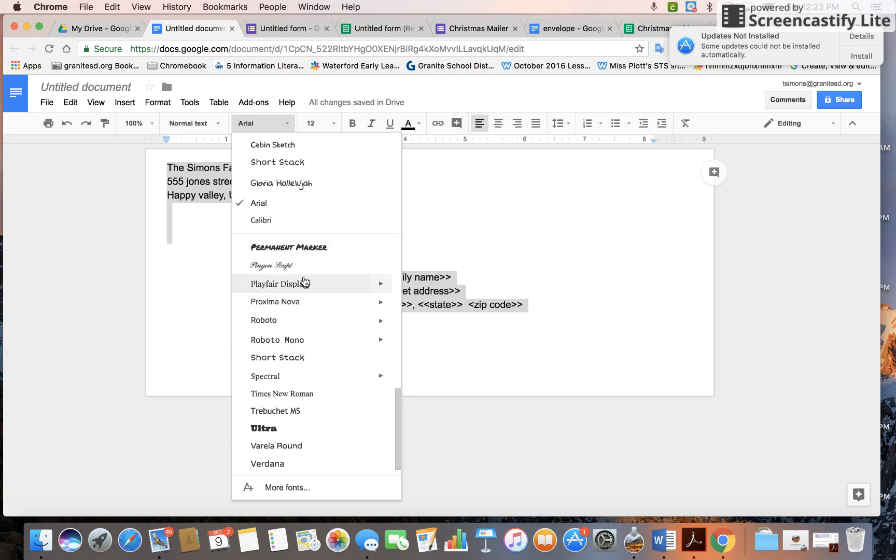
click(293, 321)
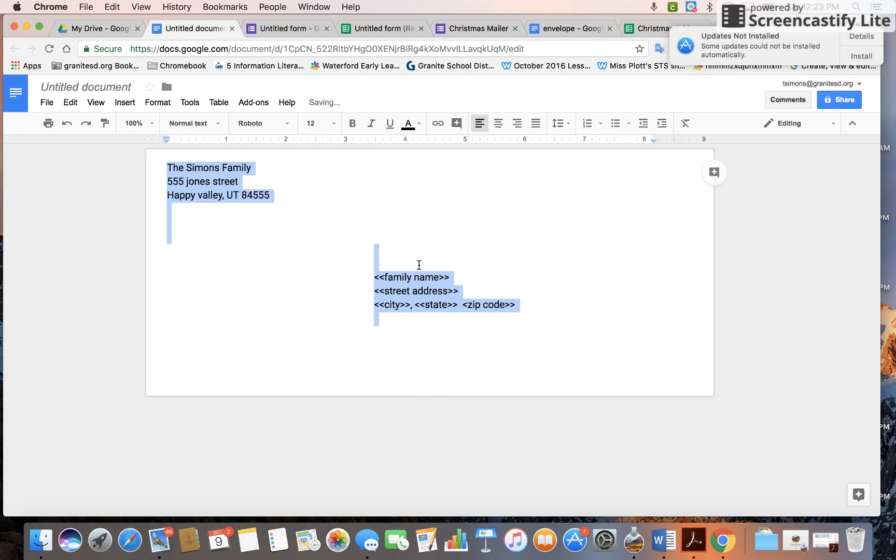
click(476, 283)
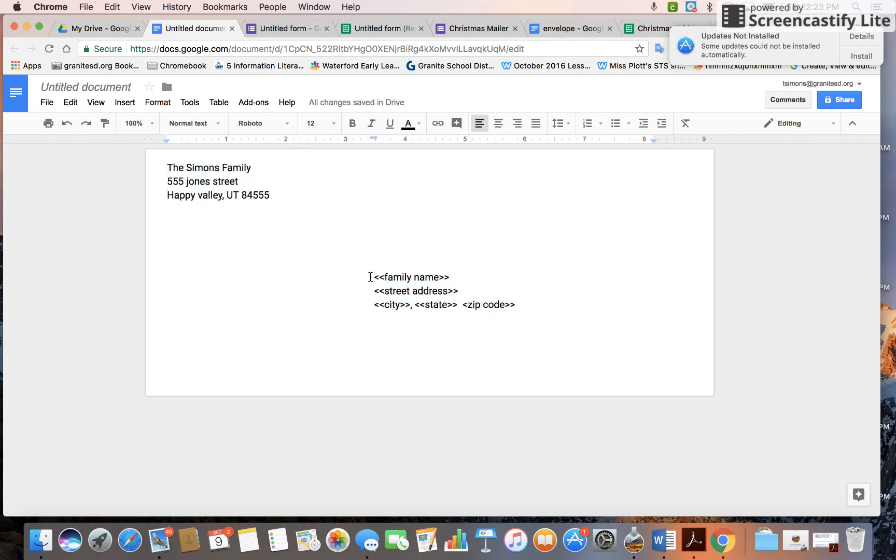
Set the three placeholder lines to font size 18, after trying 24 and 14.
drag(371, 276, 517, 304)
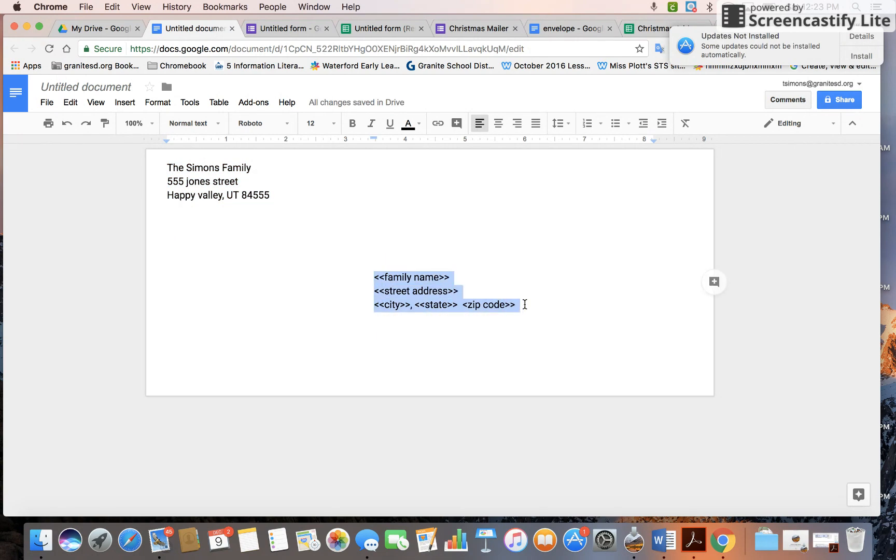
click(332, 128)
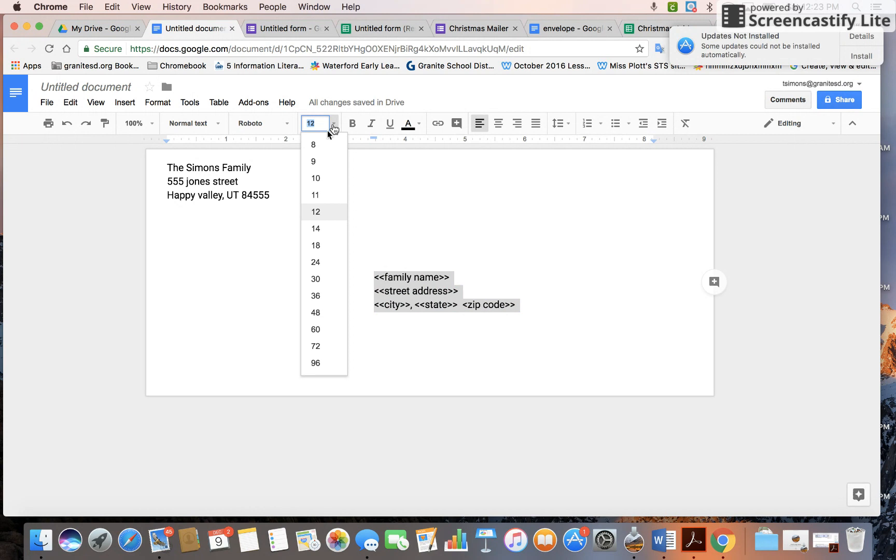
click(332, 262)
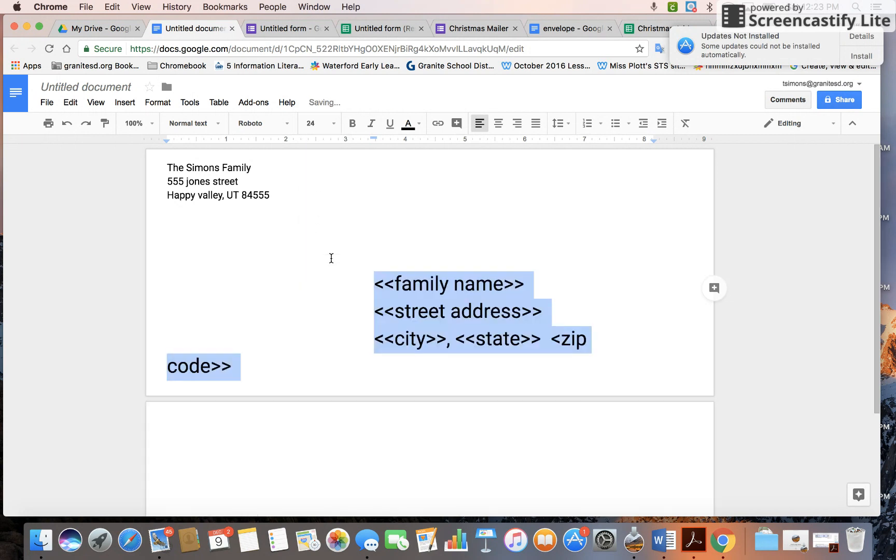
click(333, 125)
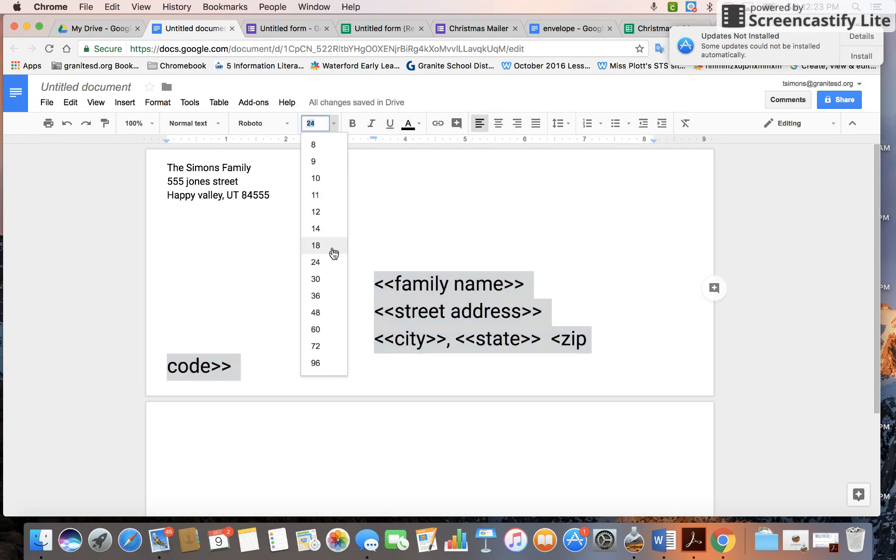
click(331, 231)
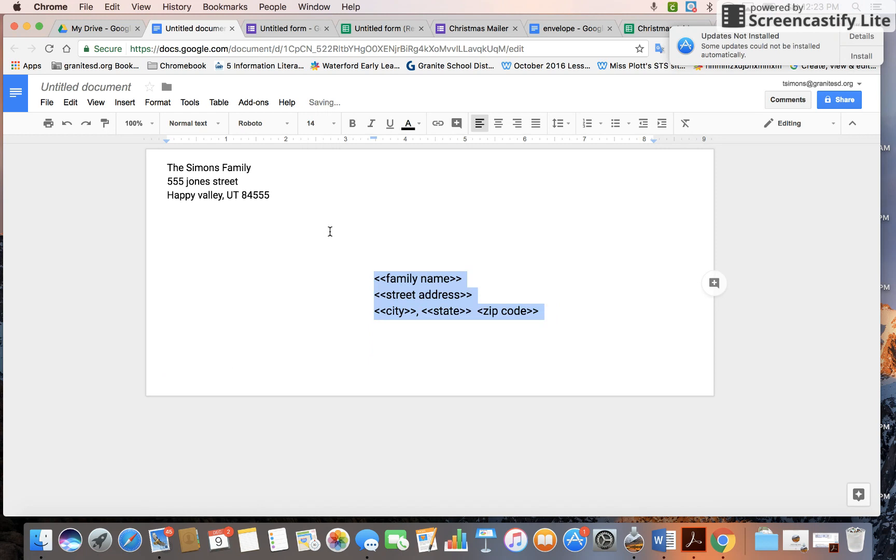
click(322, 123)
click(337, 248)
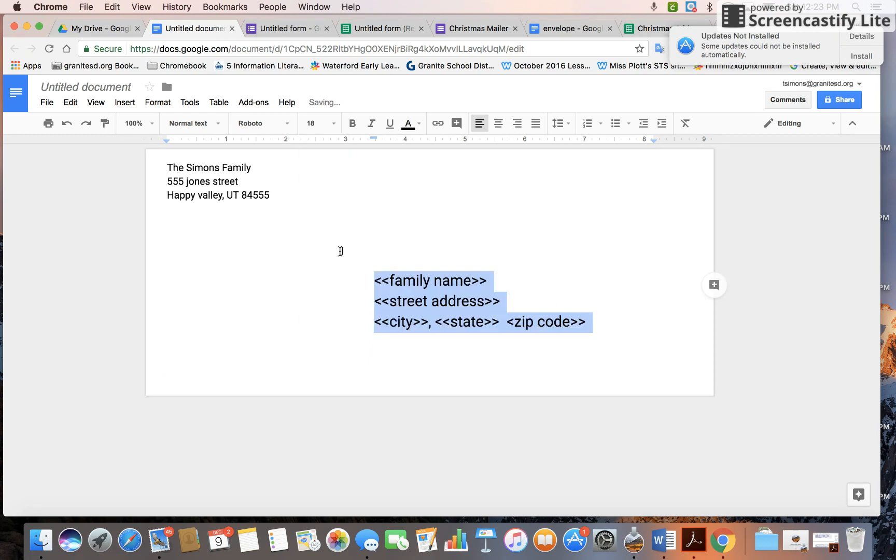
click(397, 249)
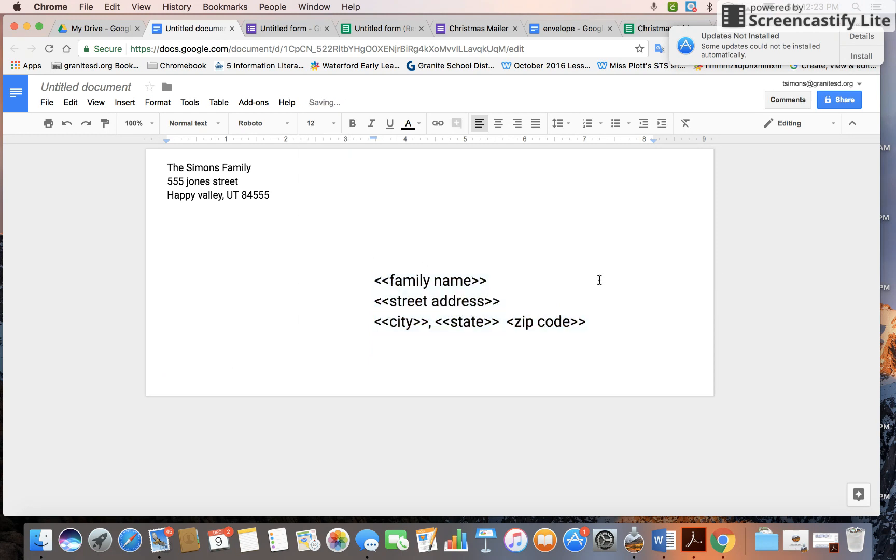
Rename the document to 'sample envelope'.
click(96, 87)
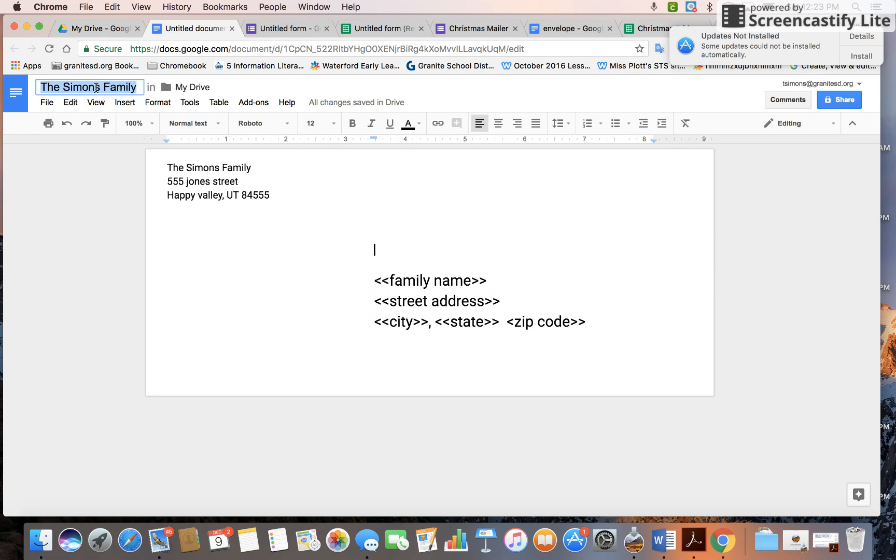
text(Chris)
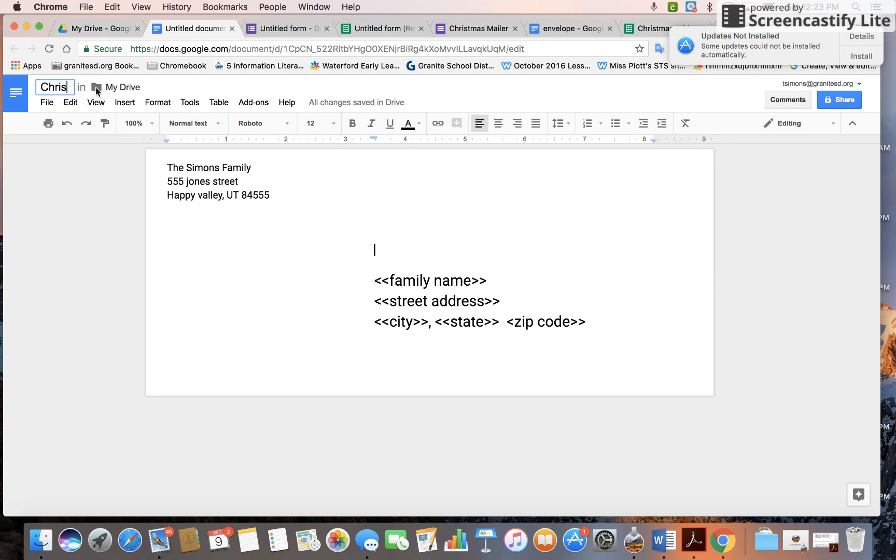
key(BackSpace)
key(BackSpace)
key(BackSpace)
key(BackSpace)
key(BackSpace)
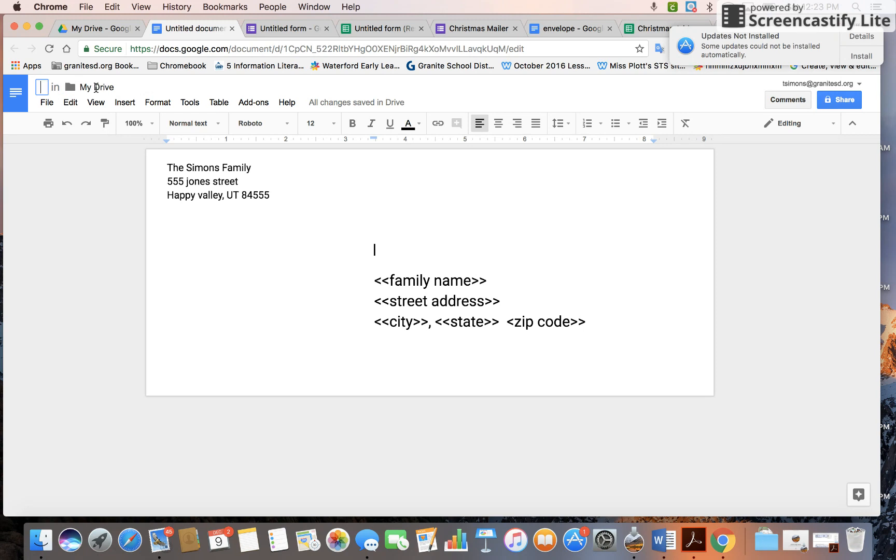
text(sample e)
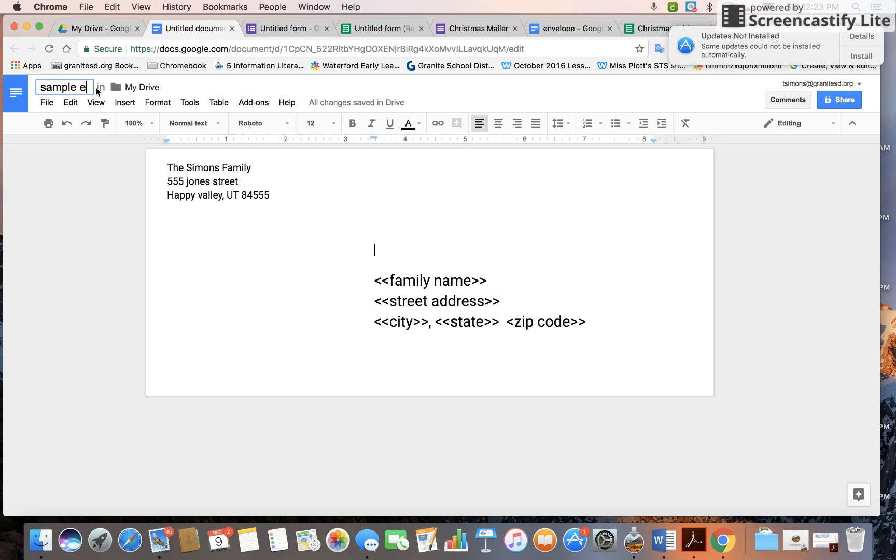
text(nvelope)
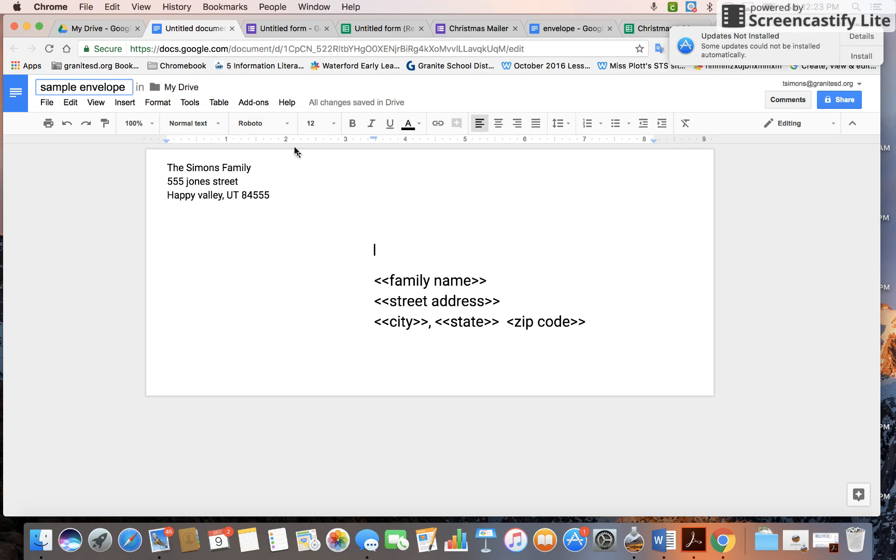
click(377, 264)
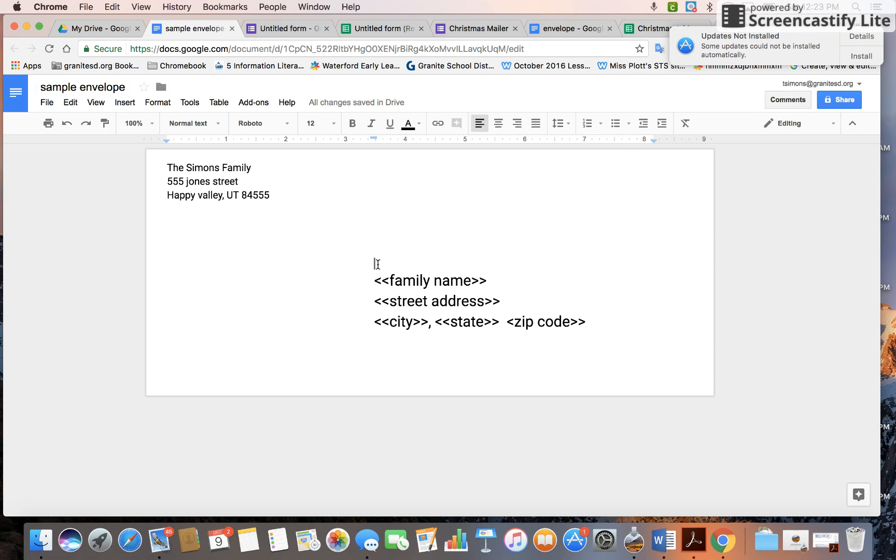
Line up <<family name>> with the street and city placeholders as one indented block.
click(372, 280)
key(BackSpace)
key(BackSpace)
key(BackSpace)
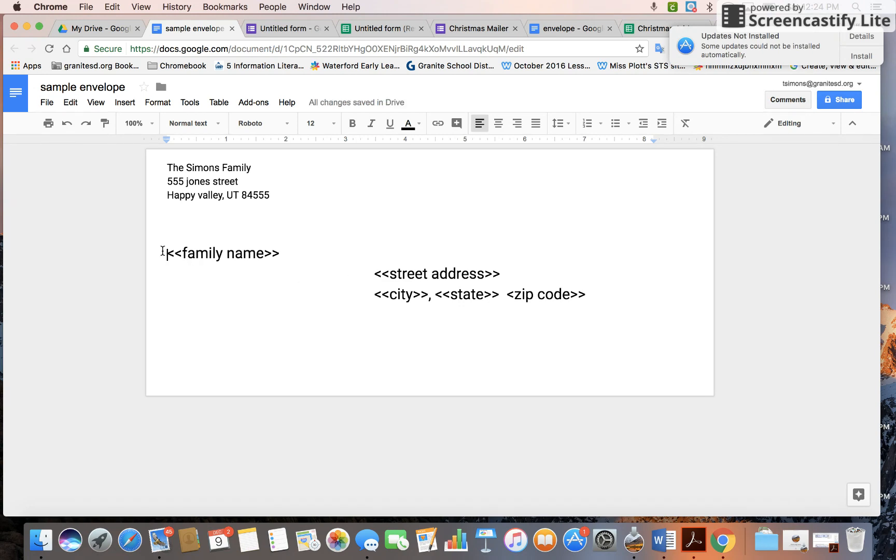
drag(162, 251, 436, 334)
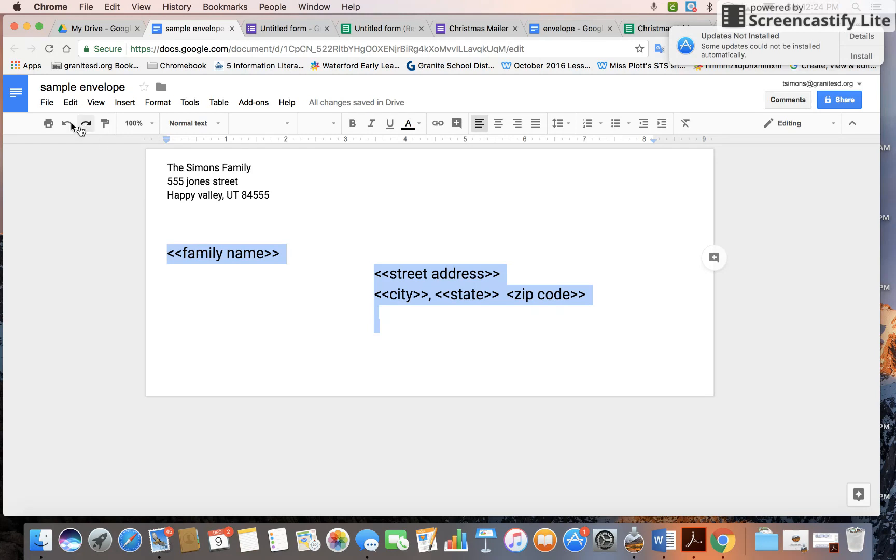
click(280, 254)
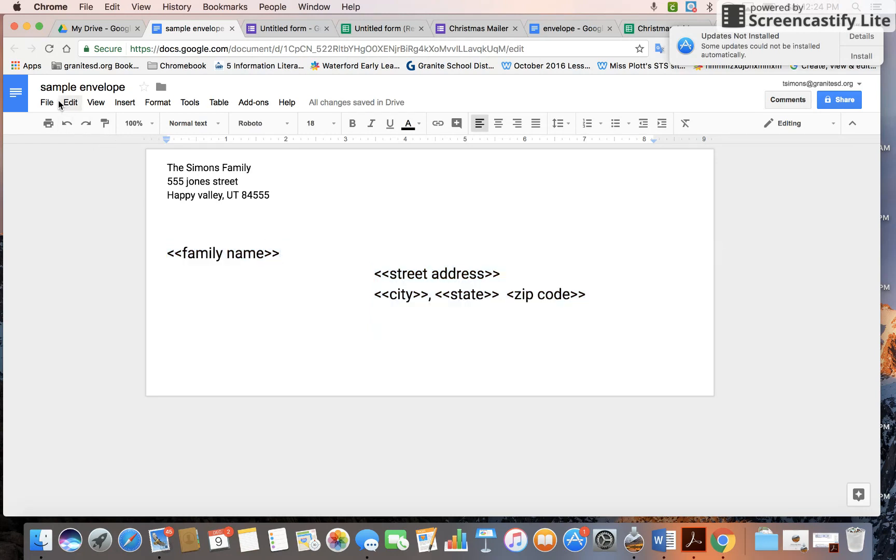
click(67, 123)
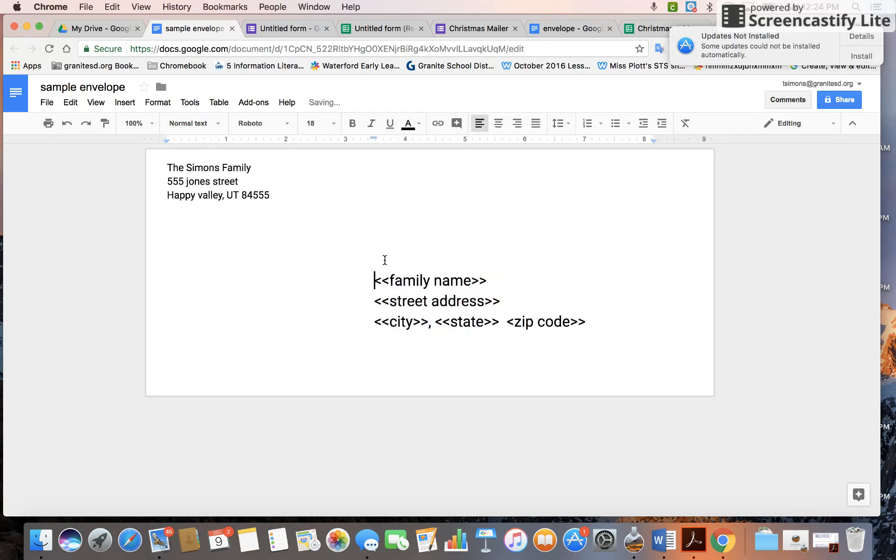
click(383, 260)
key(BackSpace)
key(BackSpace)
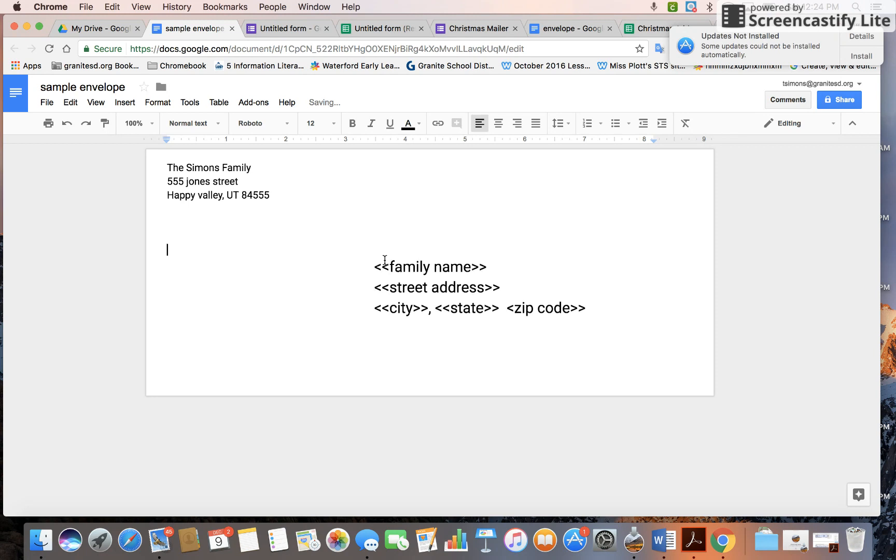
click(618, 265)
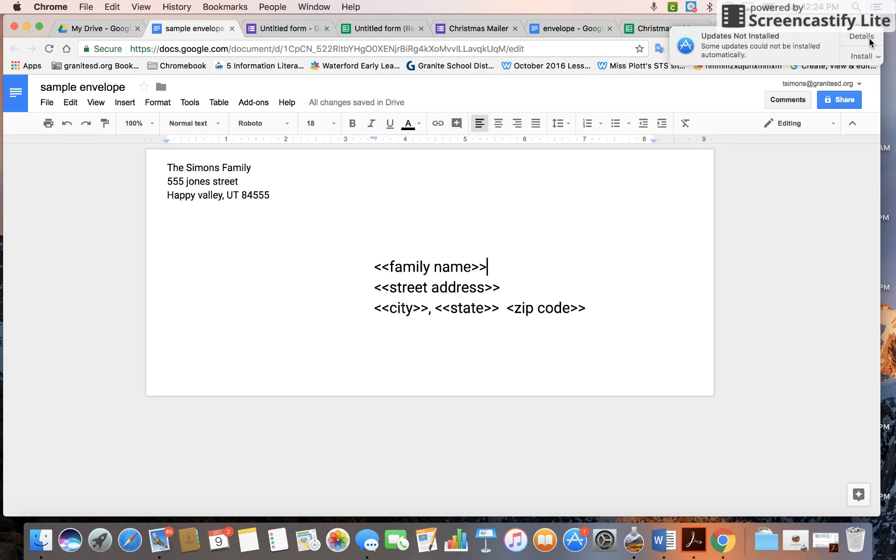
click(863, 55)
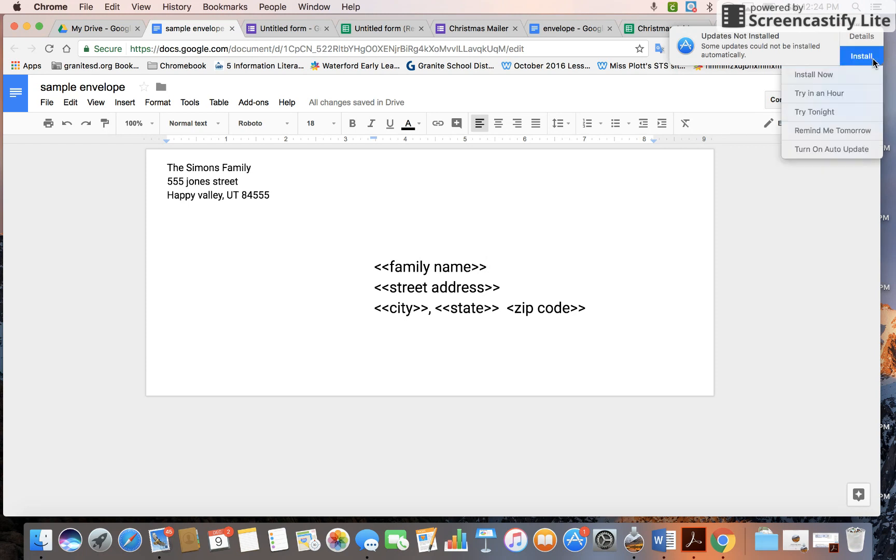
click(861, 96)
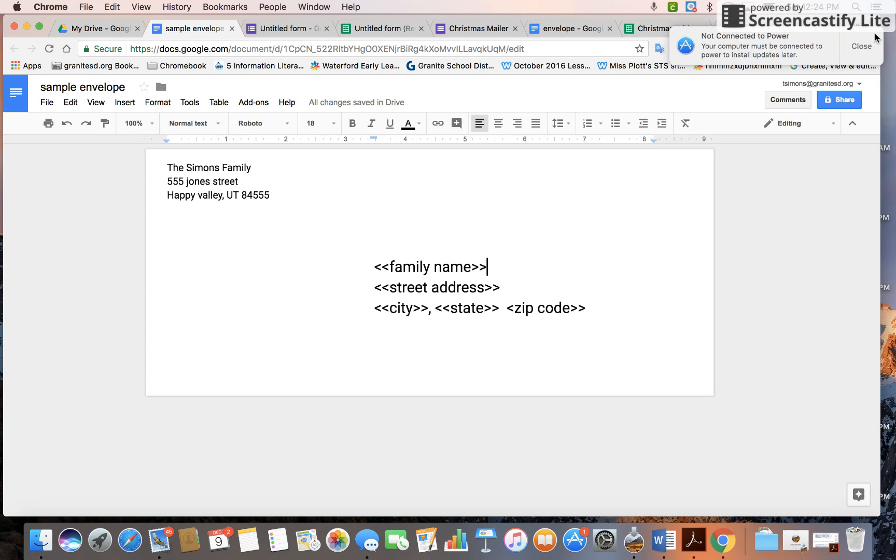
click(869, 47)
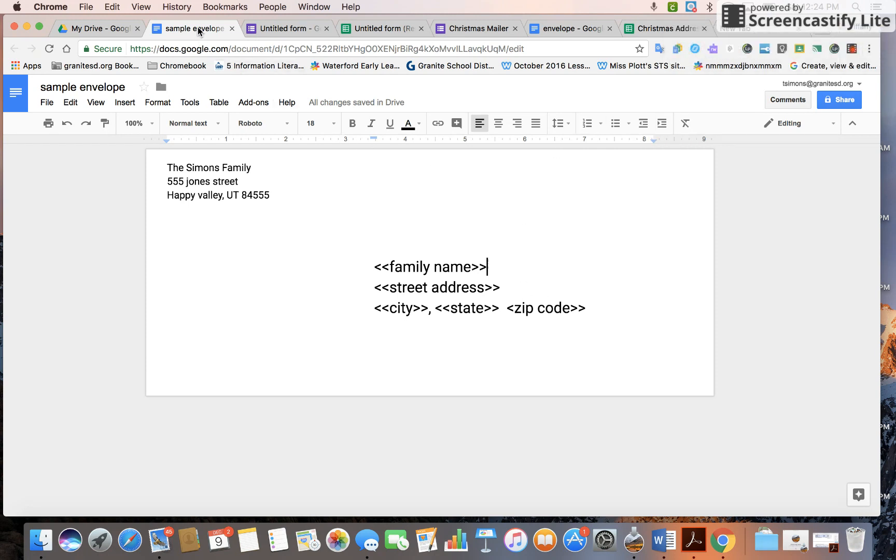
Close the sample envelope and form editor tabs, then switch to the Untitled form (Responses) spreadsheet.
click(231, 29)
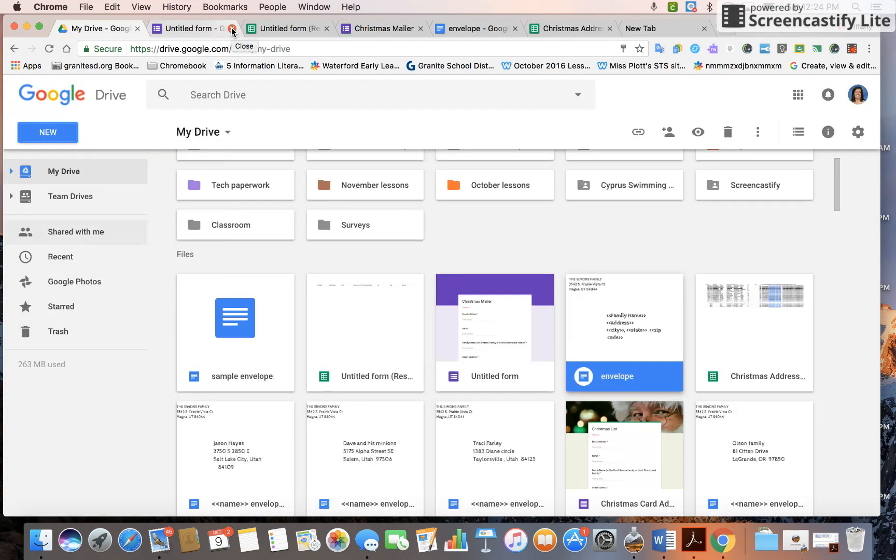
click(231, 29)
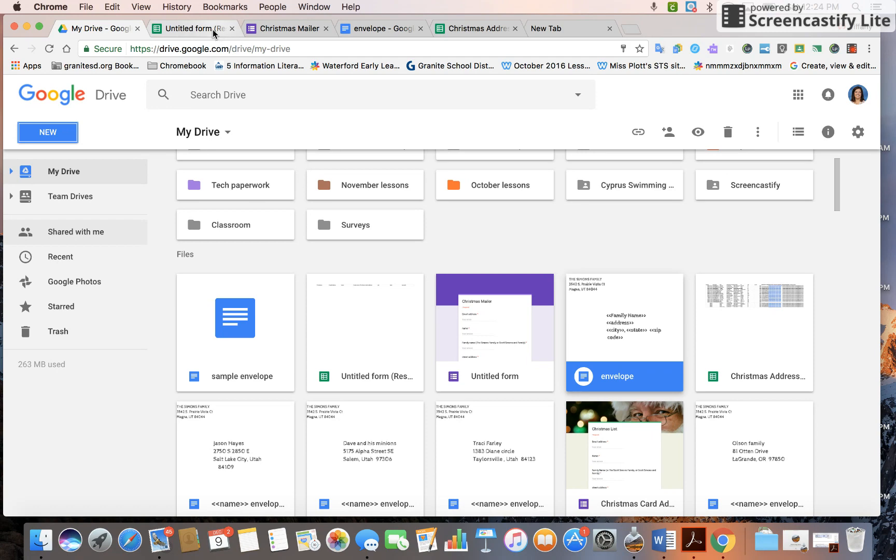
click(213, 32)
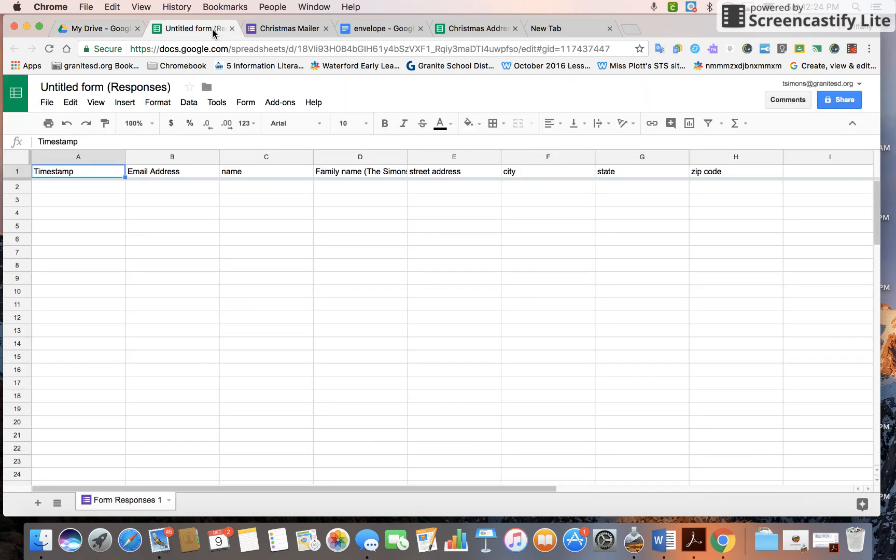
Retitle the 'Untitled form (Responses)' spreadsheet as 'sample mailder form'.
triple_click(82, 88)
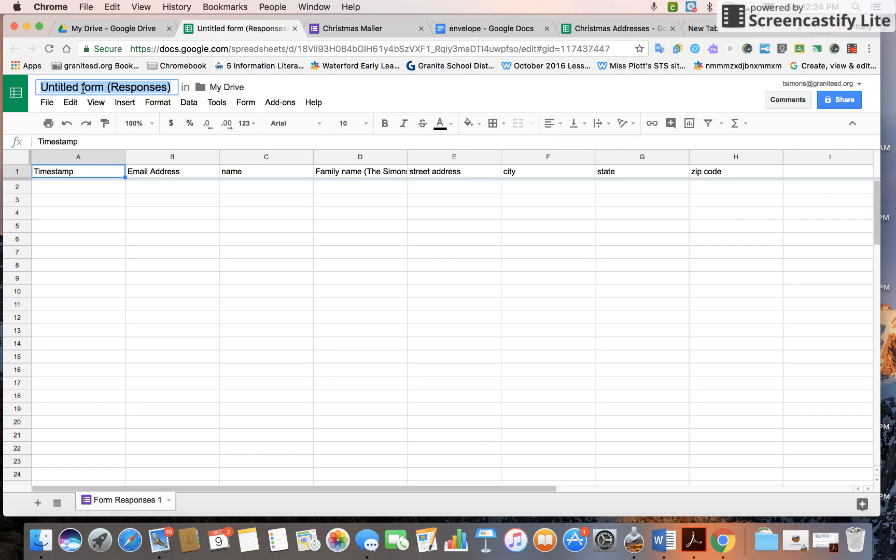
text(sample)
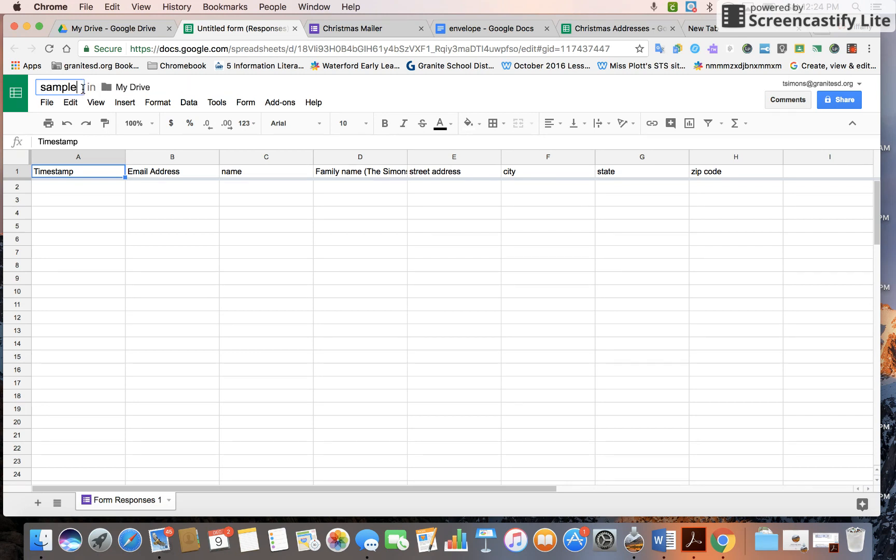
text( form)
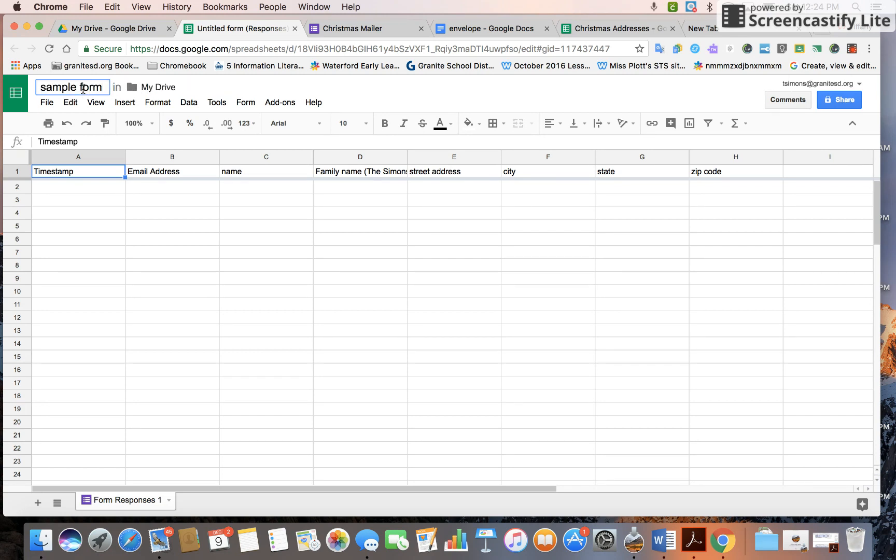
text( chr)
key(BackSpace)
key(BackSpace)
key(BackSpace)
key(BackSpace)
key(BackSpace)
key(BackSpace)
key(BackSpace)
key(BackSpace)
text(mailde)
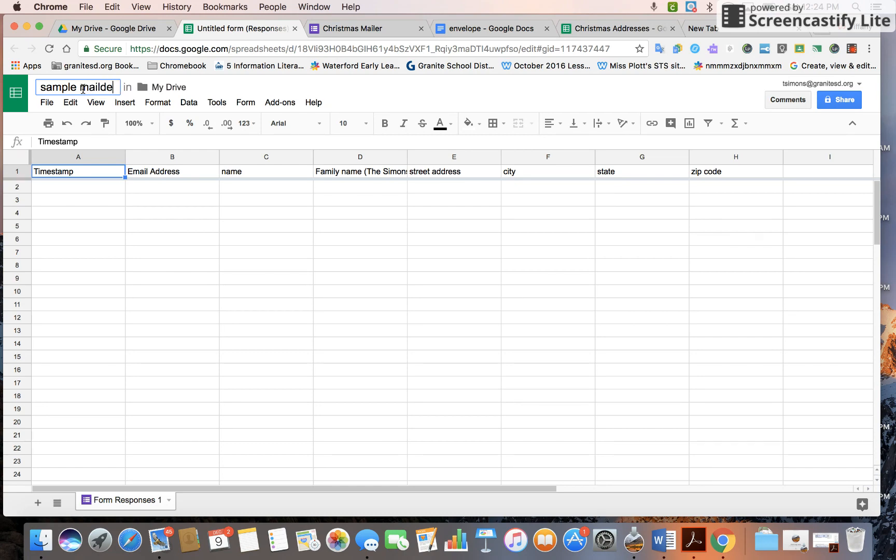
text(r form)
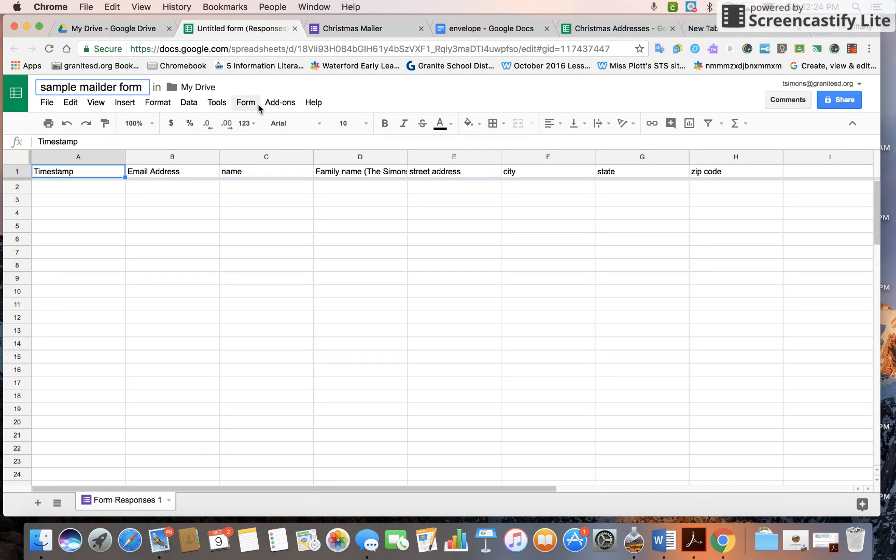
click(274, 102)
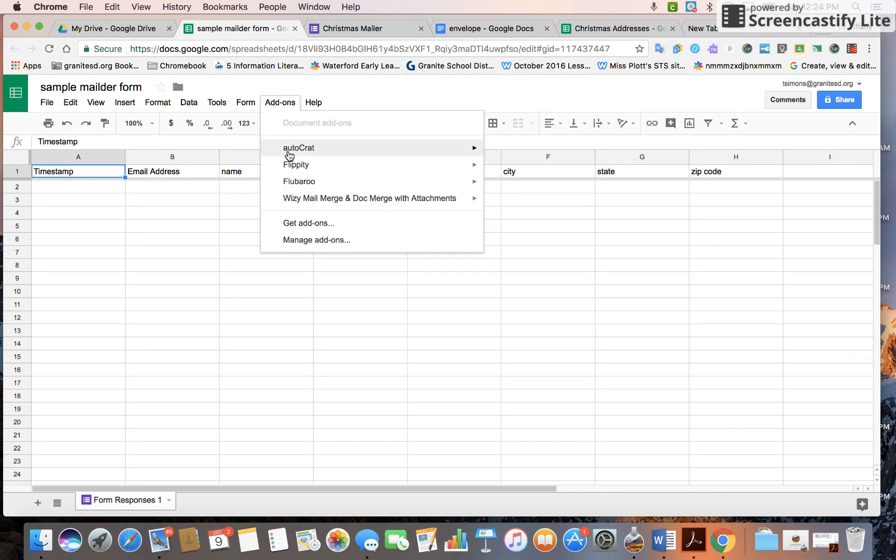
mouse_move(290, 154)
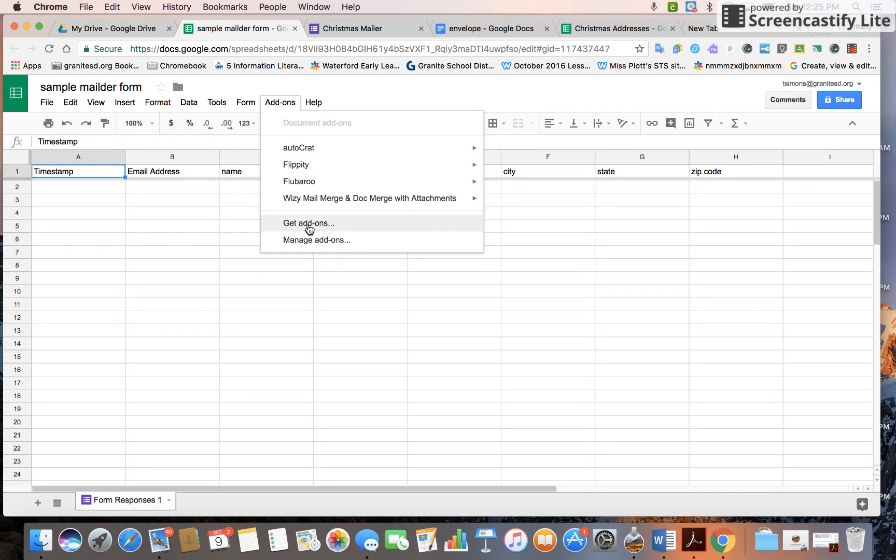
click(308, 227)
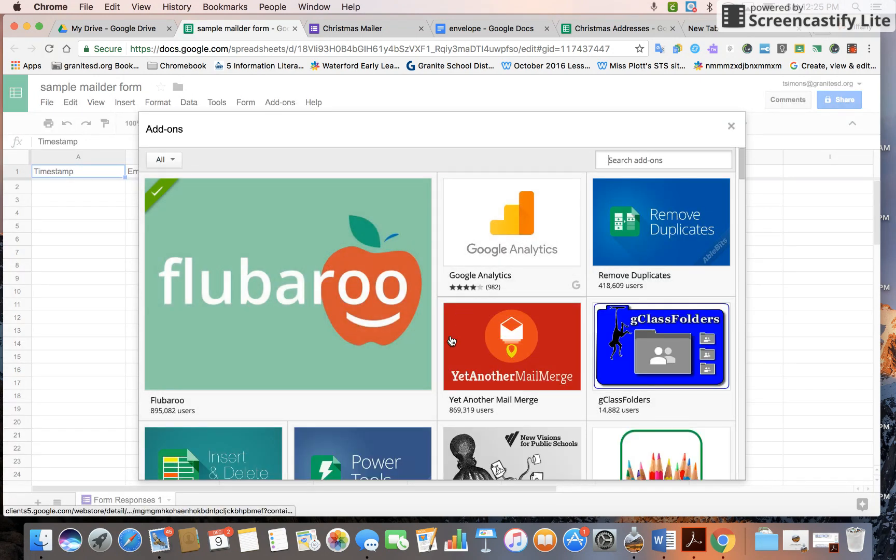
scroll(452, 340, down, 1)
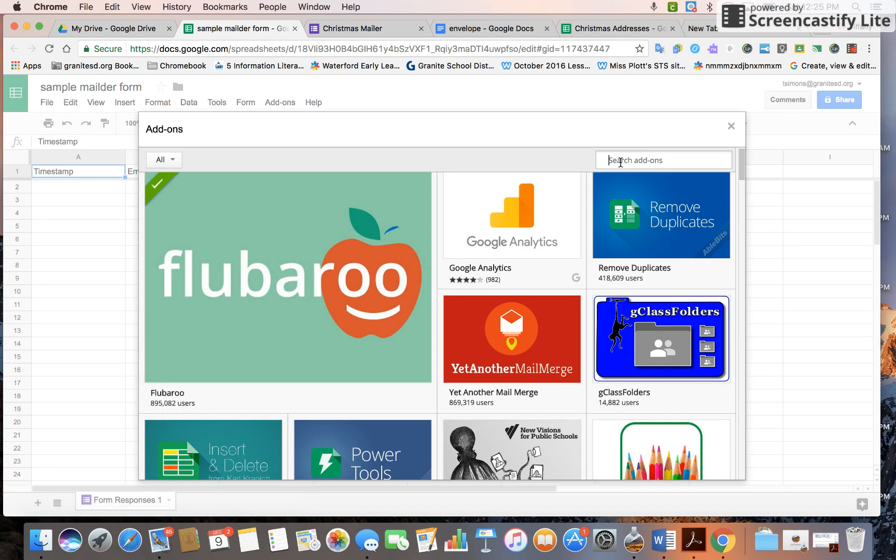
text(autocrat)
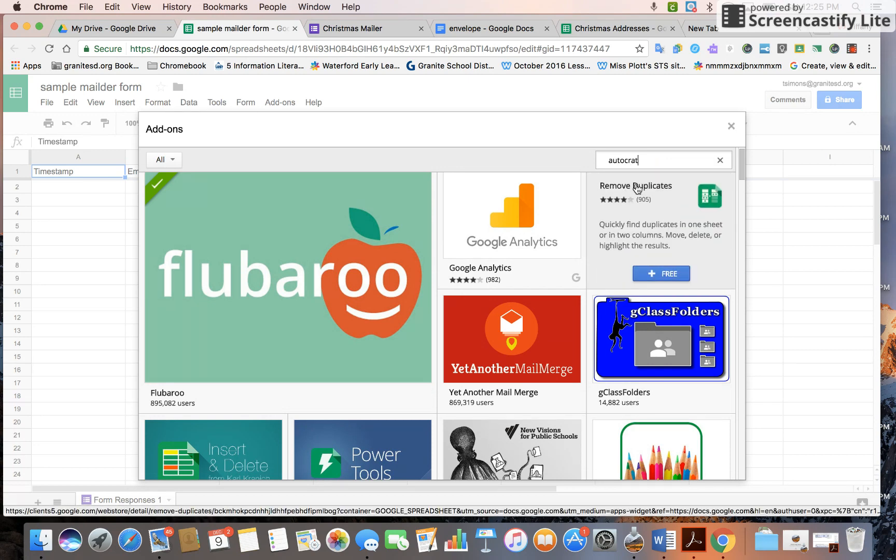
key(Return)
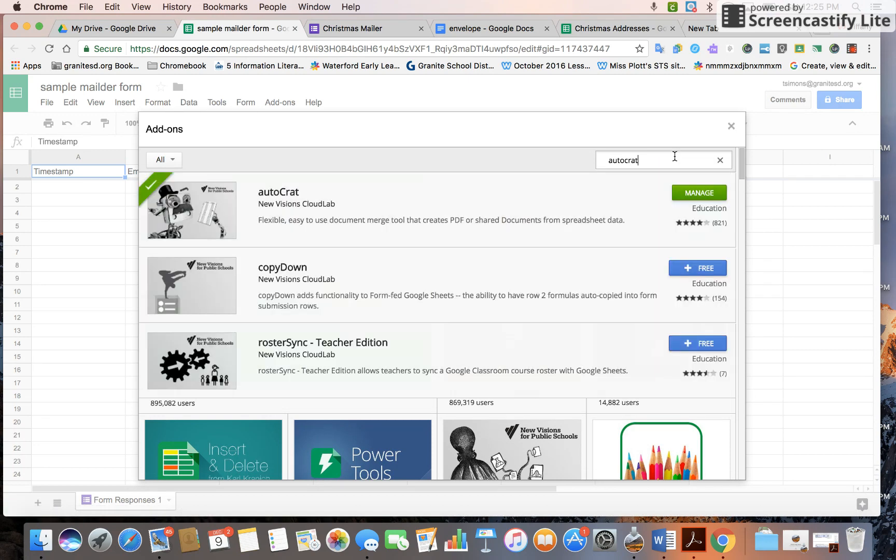
click(731, 126)
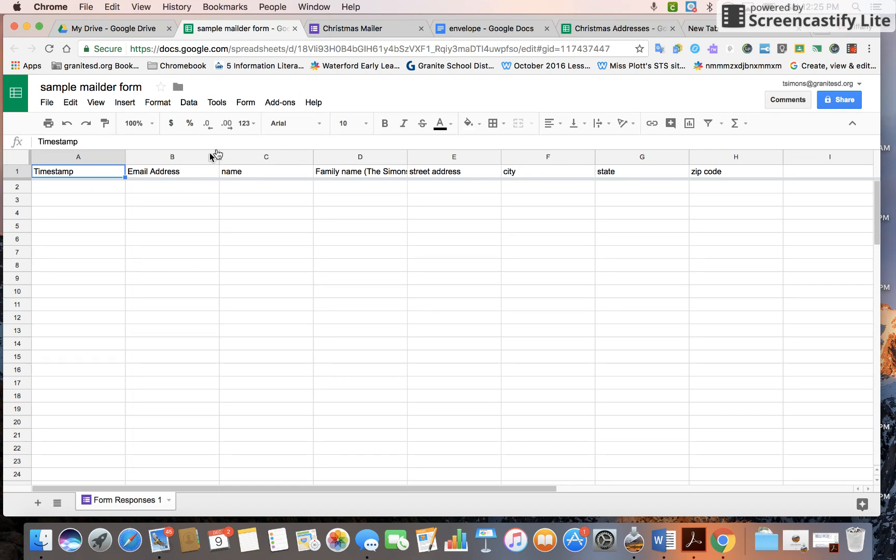
In the Christmas Mailer form, enter a test e-mail address and first name.
click(349, 29)
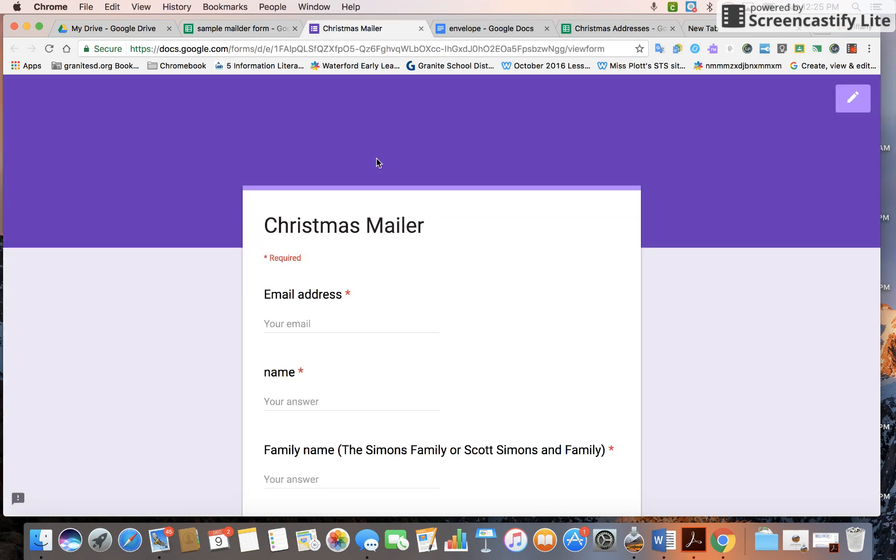
click(314, 324)
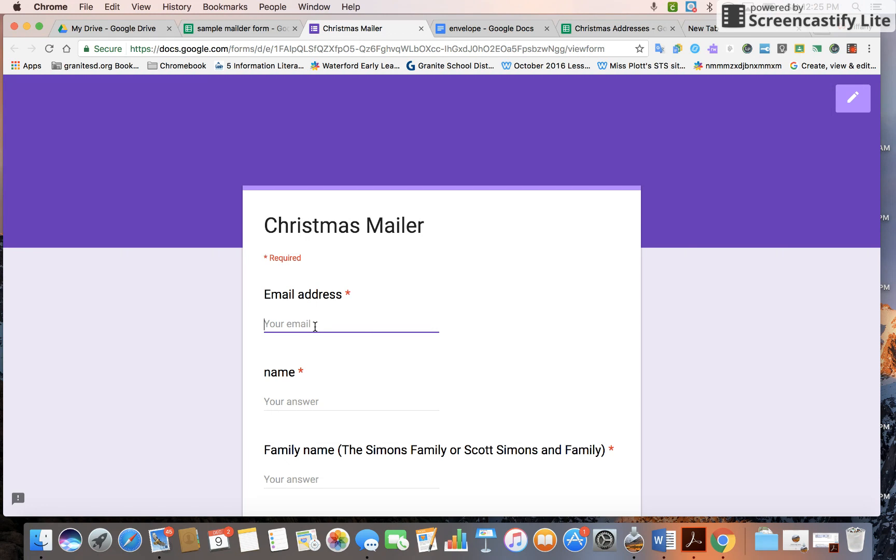
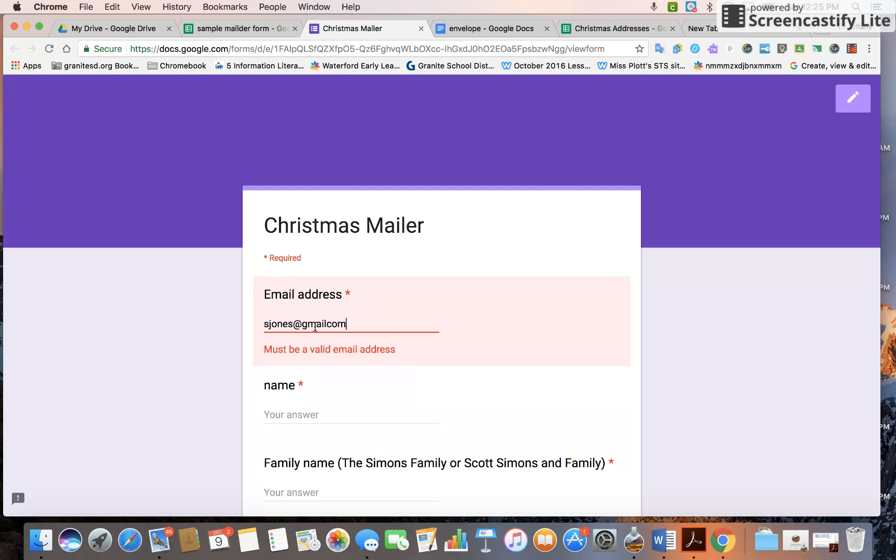
key(Tab)
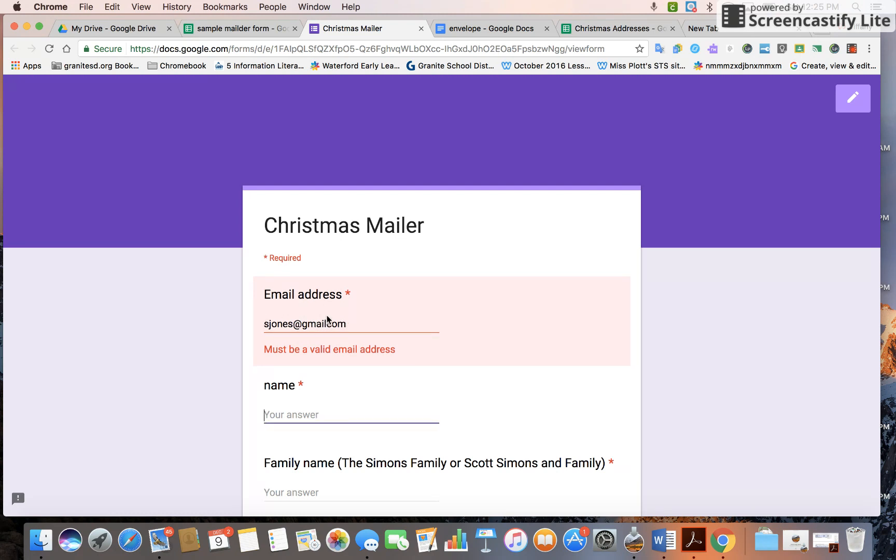
click(349, 324)
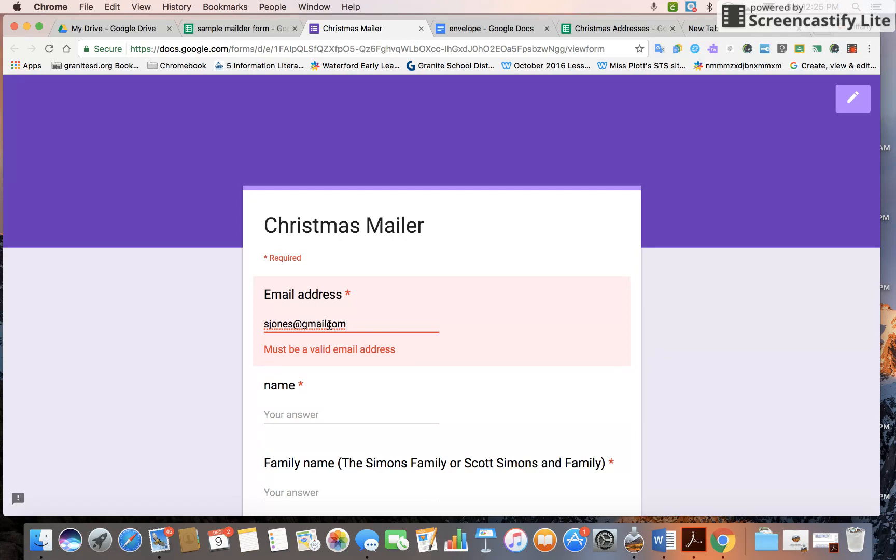
click(328, 324)
text(.)
click(306, 400)
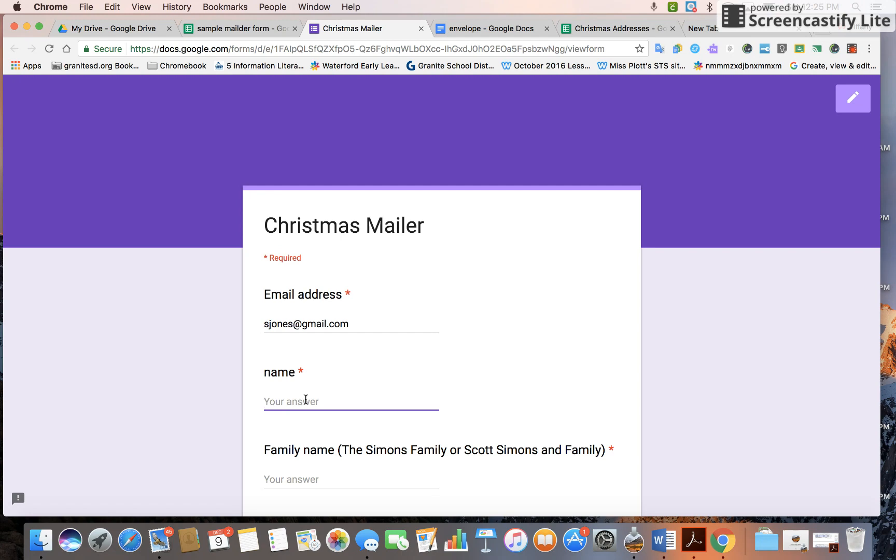
text(t)
key(BackSpace)
text(Tiffany)
Fill in the family name, street address, city and state answers.
key(Tab)
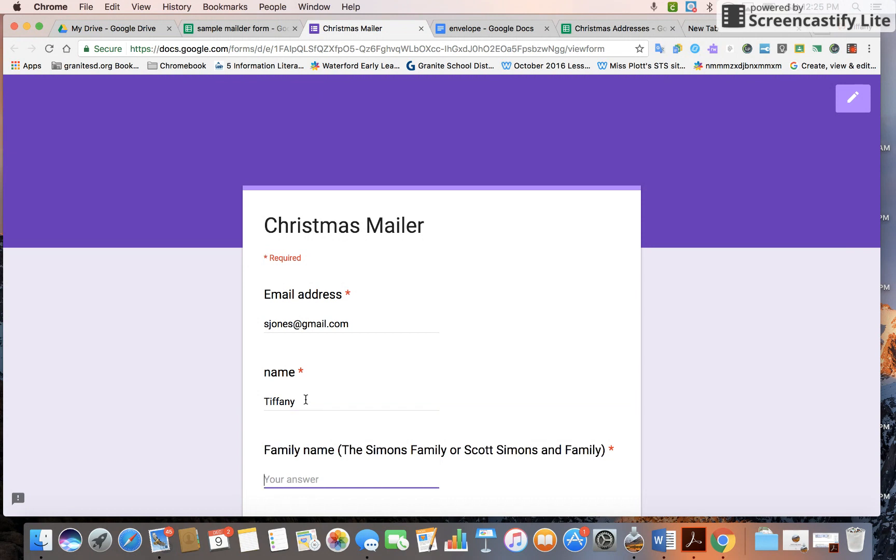
text(The Awesome Bunch)
key(Tab)
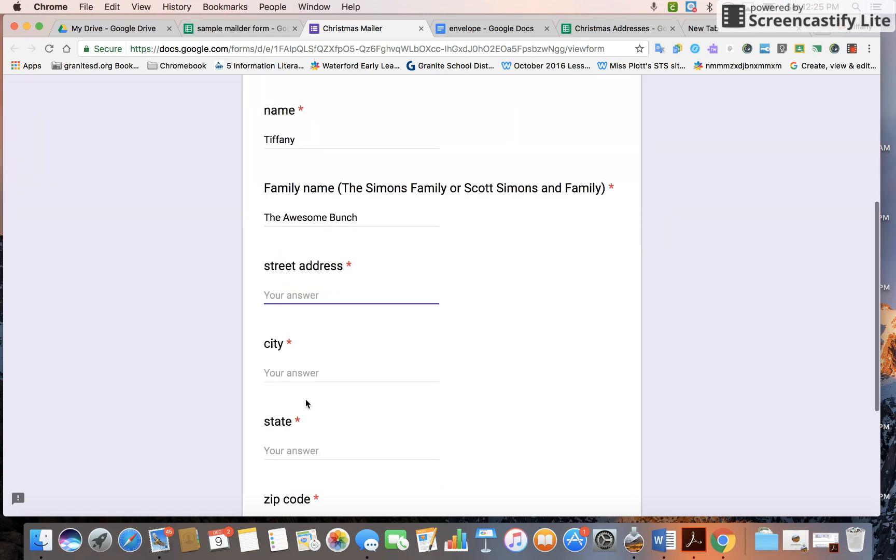
text(55)
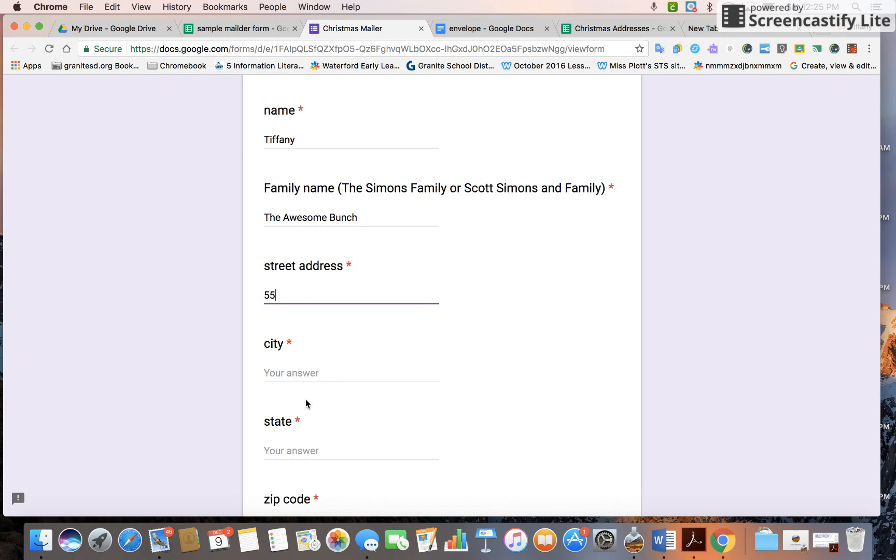
text(5 reinder)
key(BackSpace)
text(er way)
click(293, 373)
text(n)
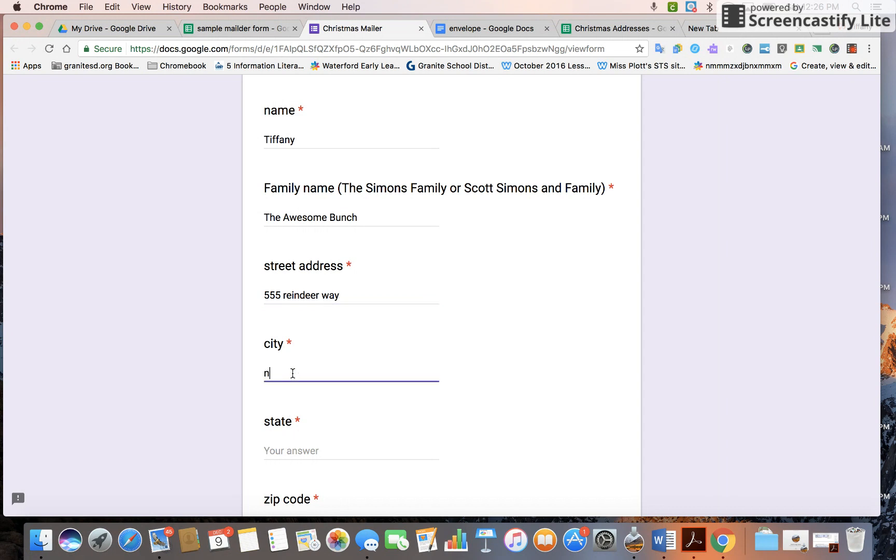
text(orth pos)
click(279, 452)
text(alaska)
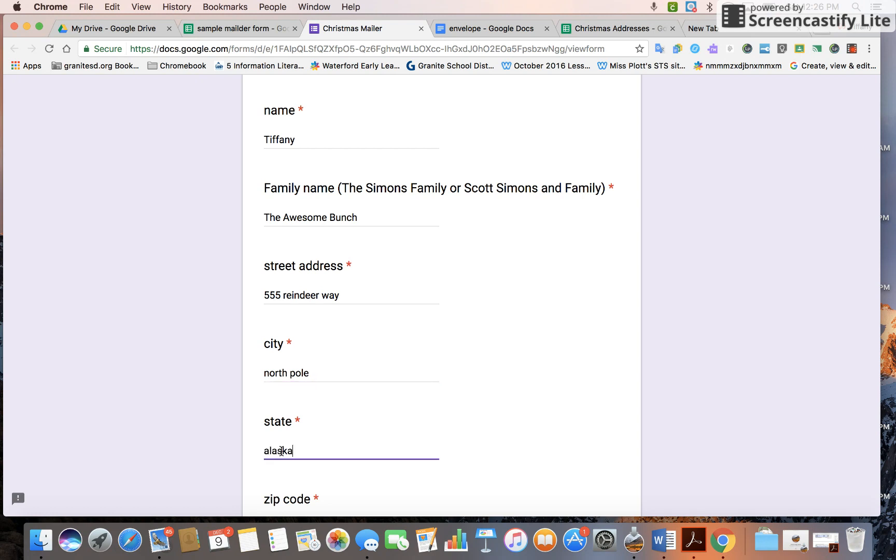
click(272, 494)
Enter the zip code, submit the response, and return to the response spreadsheet.
scroll(276, 480, down, 3)
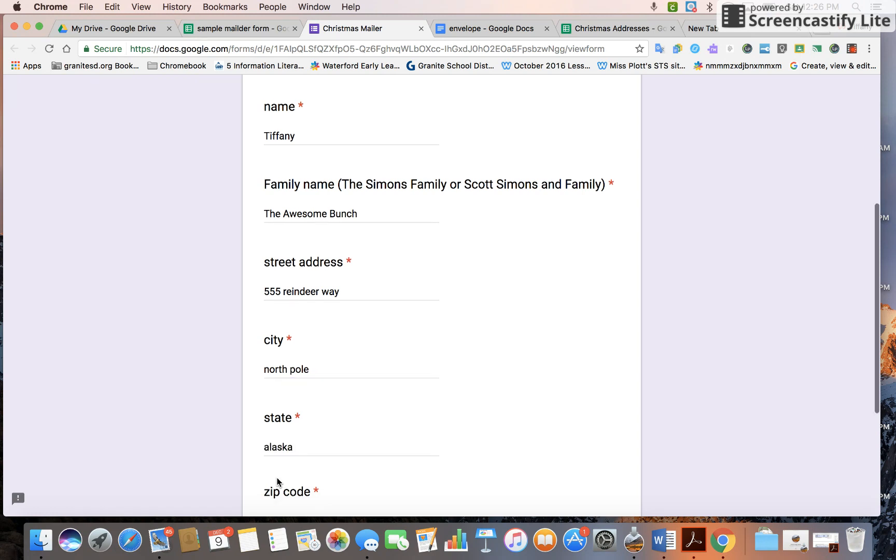
click(275, 413)
text(1)
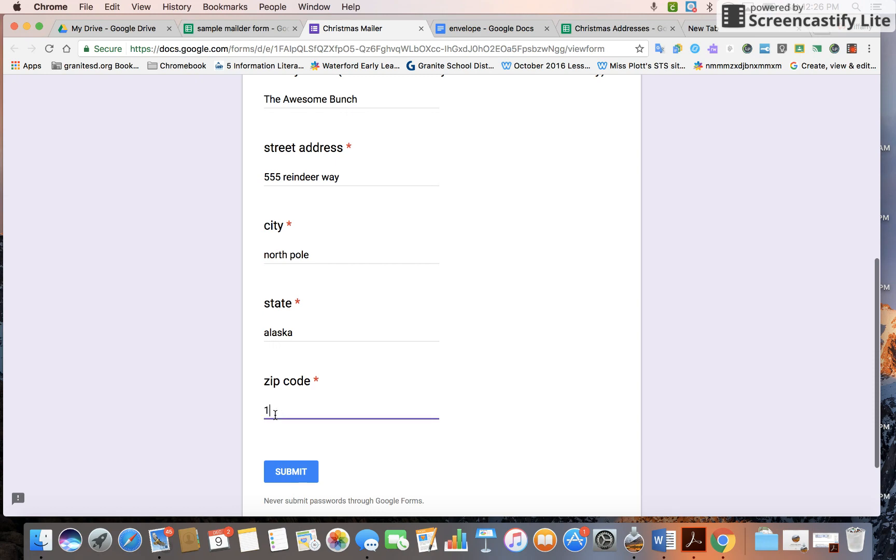
text(1111)
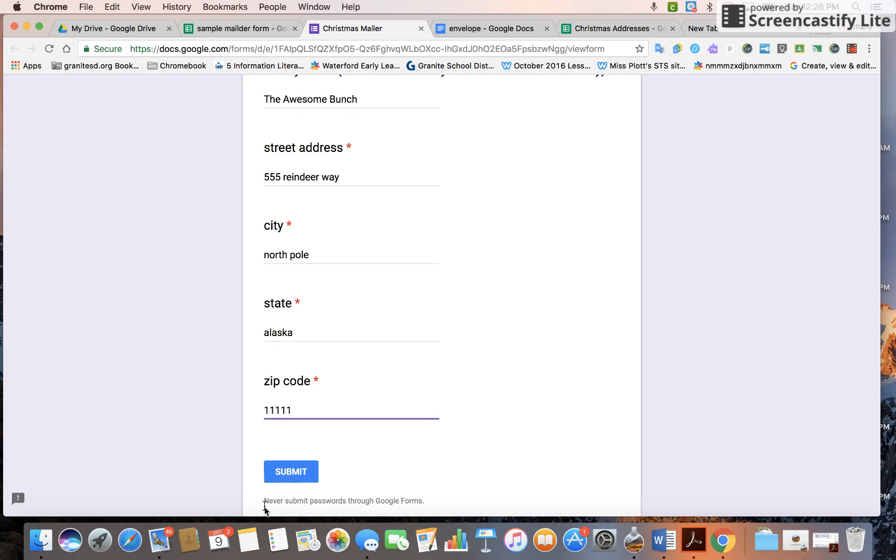
click(284, 477)
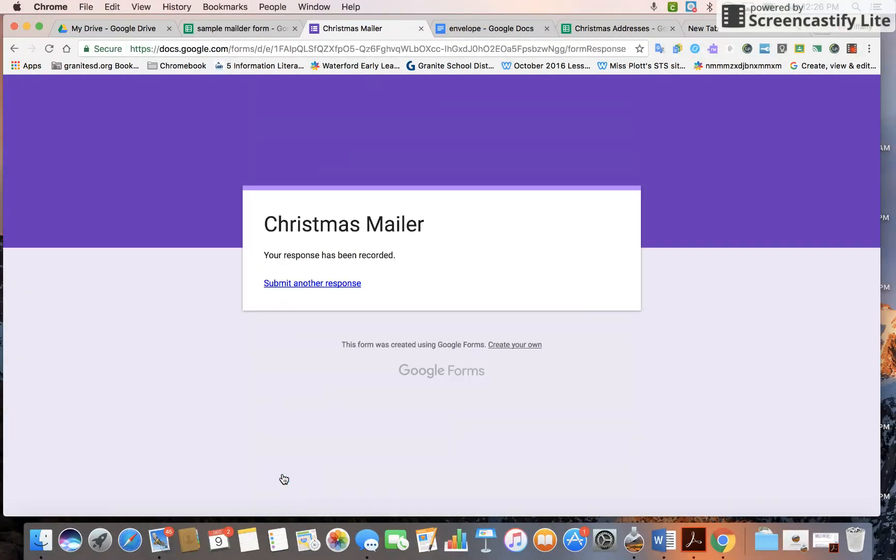
click(253, 27)
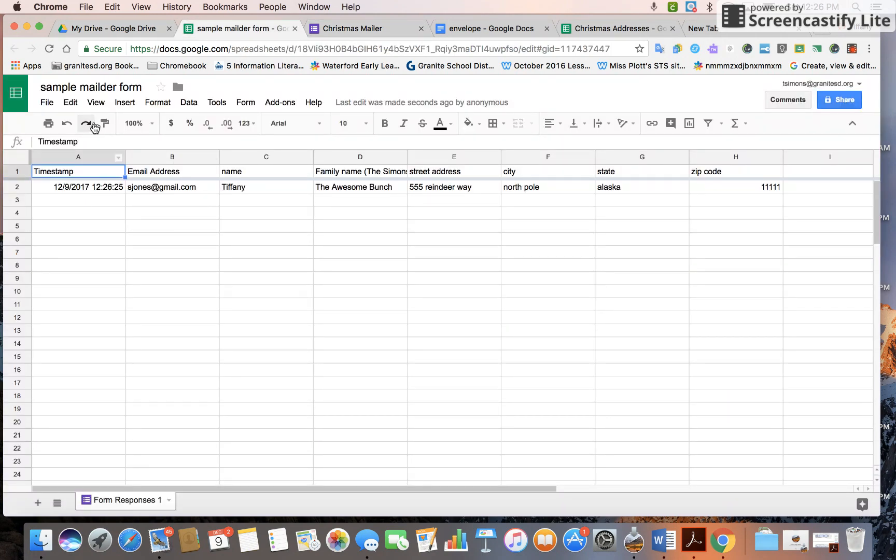
Correct the spreadsheet title to 'sample mailer form'.
click(107, 89)
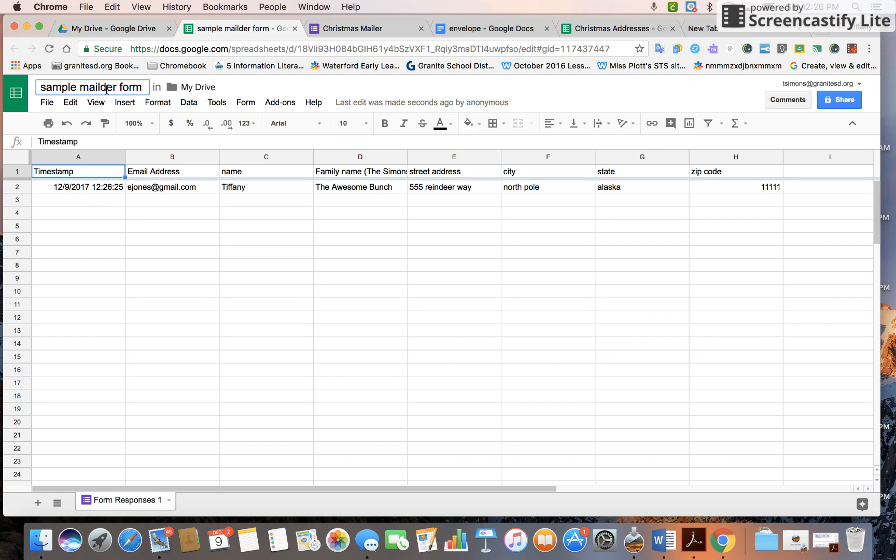
key(BackSpace)
key(BackSpace)
click(173, 228)
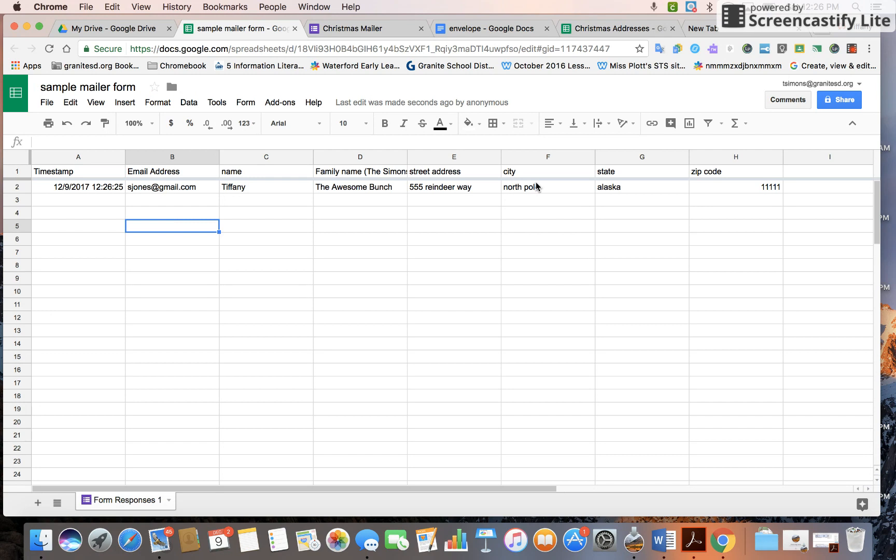
Launch the autoCrat add-on from the Add-ons menu.
click(276, 103)
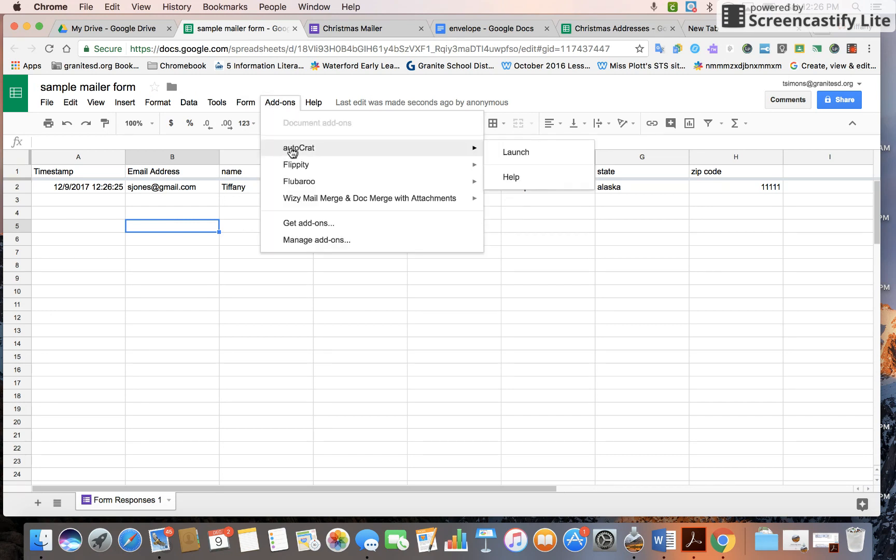
mouse_move(473, 146)
click(501, 151)
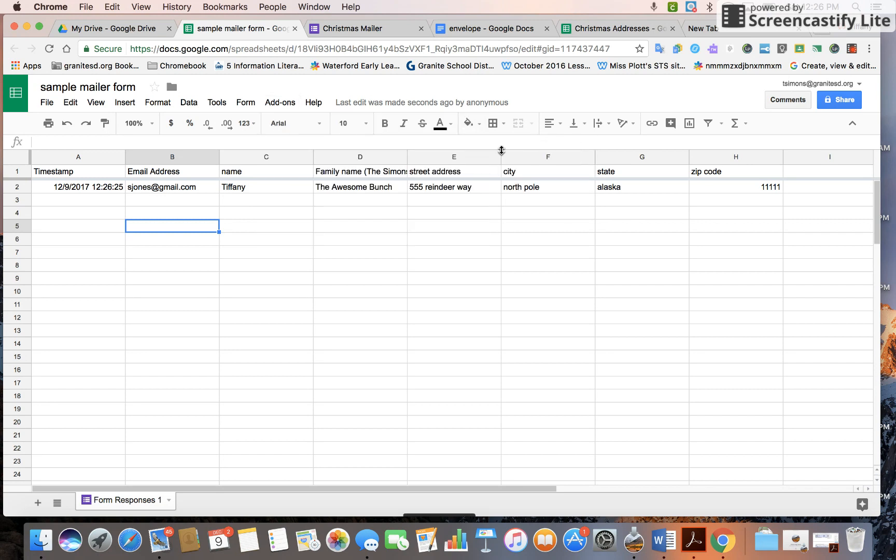